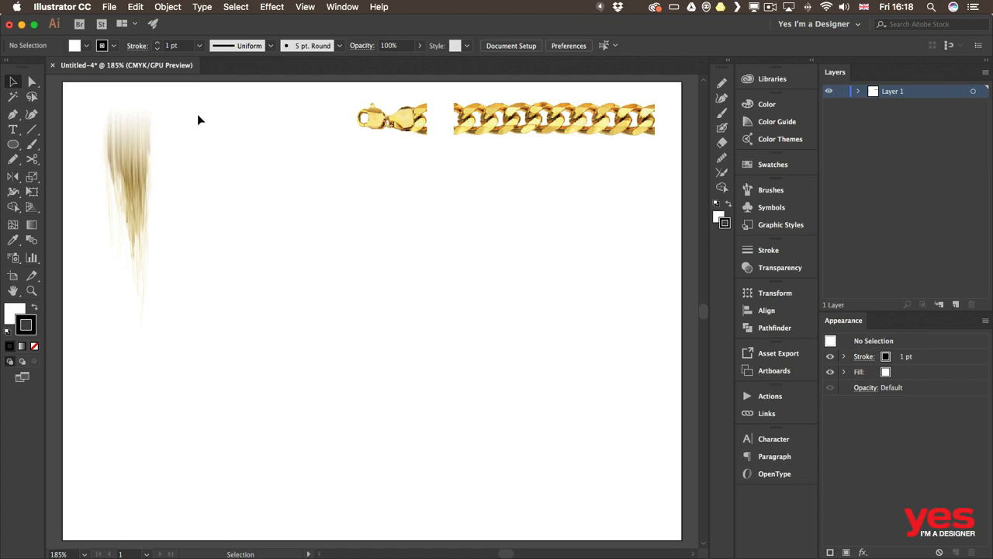
pyautogui.click(114, 8)
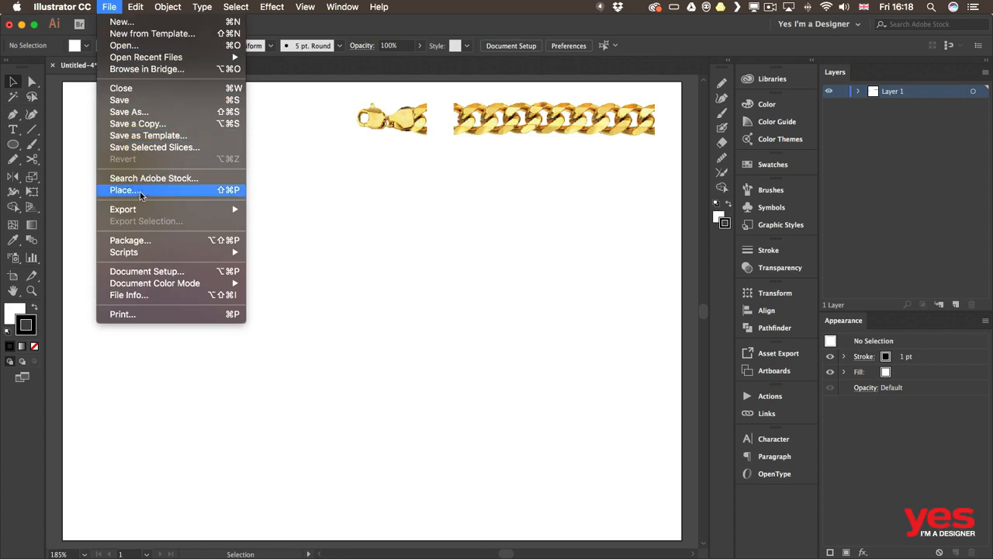
pyautogui.click(229, 190)
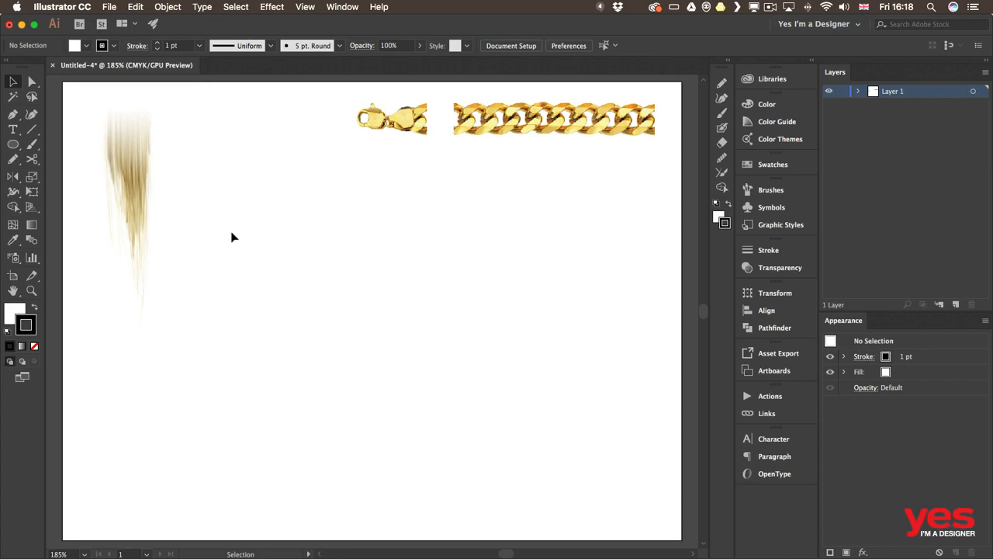
pyautogui.moveTo(232, 235); pyautogui.dragTo(366, 232)
pyautogui.moveTo(295, 177); pyautogui.dragTo(173, 174)
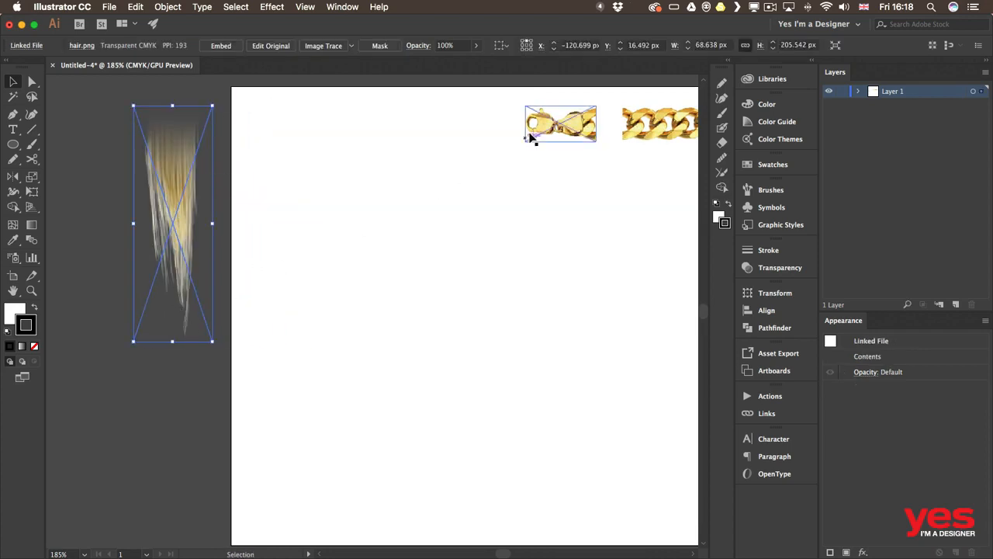
pyautogui.moveTo(571, 132); pyautogui.dragTo(168, 401)
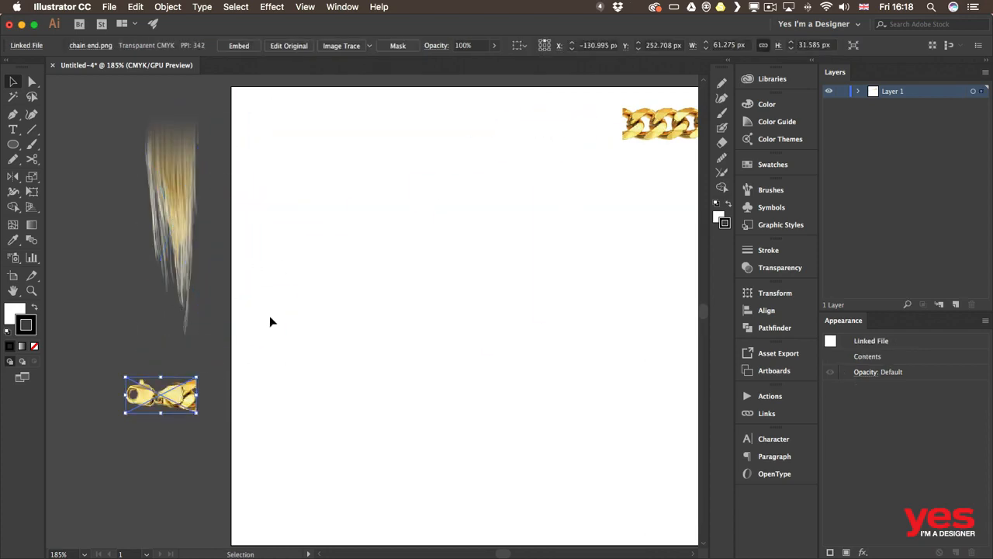
pyautogui.click(271, 315)
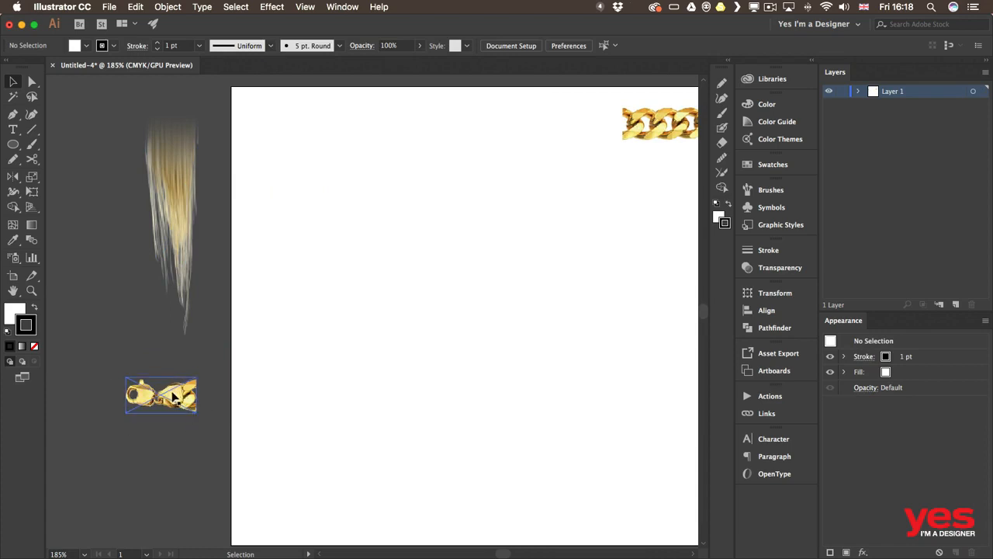
pyautogui.moveTo(175, 394); pyautogui.dragTo(585, 121)
pyautogui.moveTo(161, 227); pyautogui.dragTo(317, 262)
pyautogui.click(437, 209)
pyautogui.moveTo(478, 215); pyautogui.dragTo(332, 204)
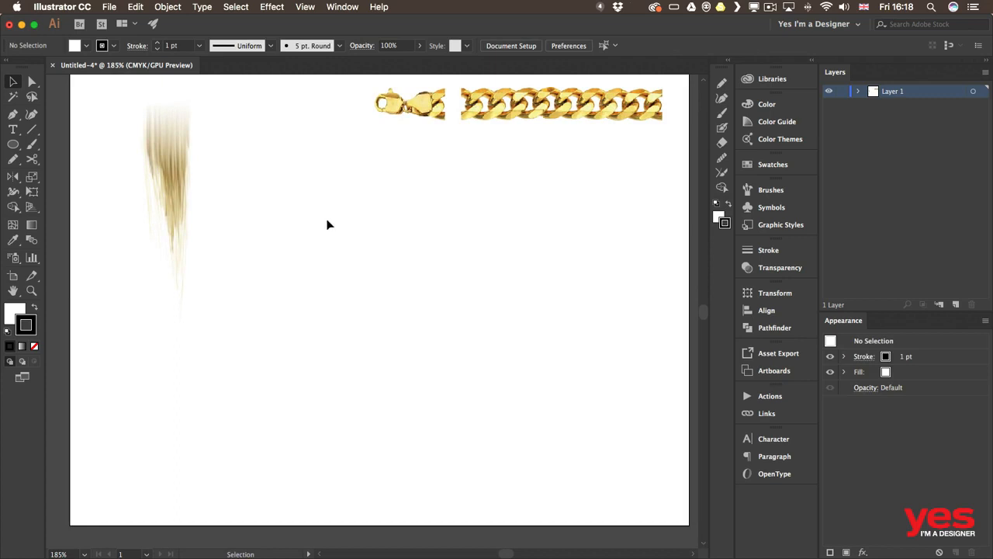
pyautogui.moveTo(336, 218); pyautogui.dragTo(335, 220)
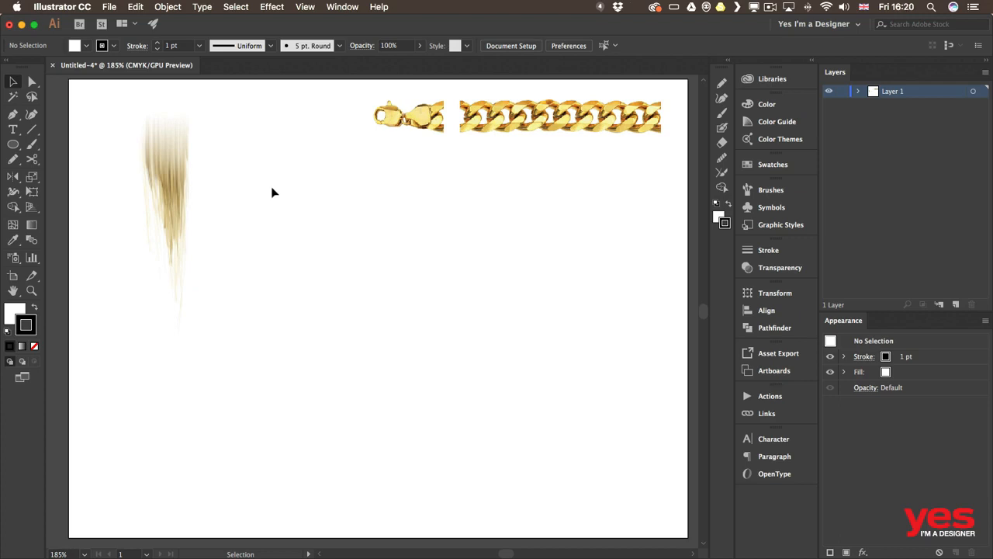
# Step: Try to create an Art Brush by adding the linked hair image to the Brushes panel
pyautogui.click(159, 167)
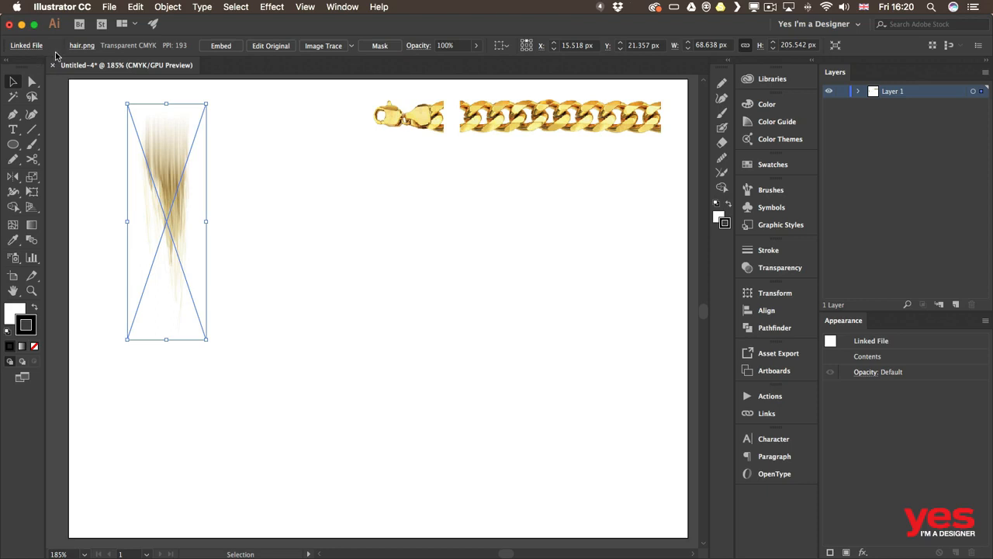
pyautogui.click(748, 196)
pyautogui.moveTo(168, 173)
pyautogui.mouseDown()
pyautogui.moveTo(425, 306)
pyautogui.moveTo(637, 336)
pyautogui.mouseUp()
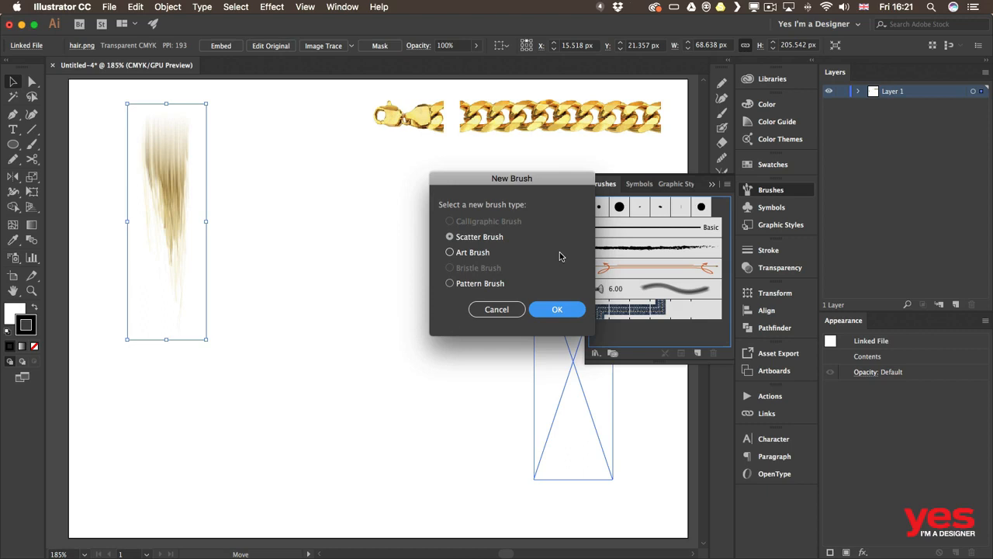
pyautogui.click(475, 255)
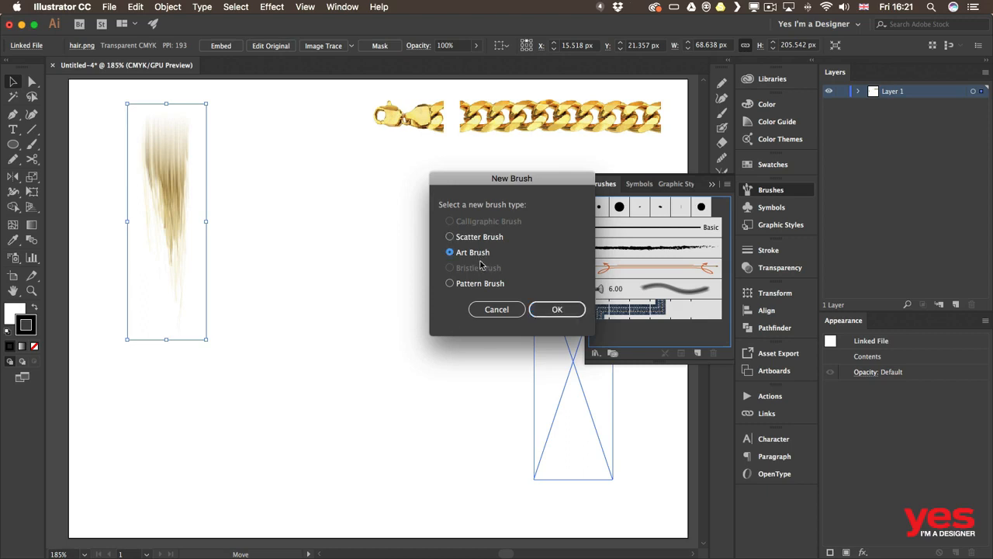
pyautogui.click(557, 310)
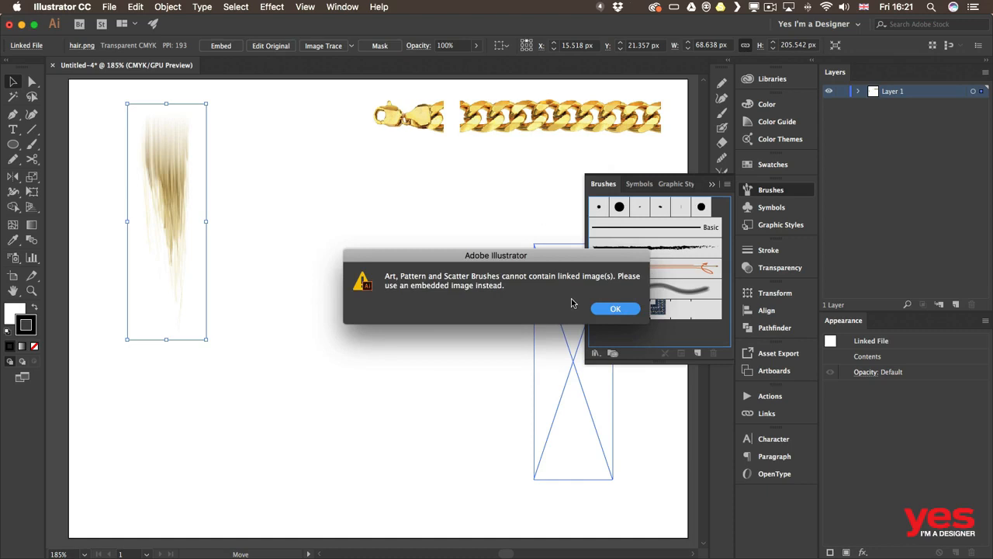
pyautogui.moveTo(601, 255); pyautogui.dragTo(517, 193)
pyautogui.moveTo(484, 234); pyautogui.dragTo(490, 225)
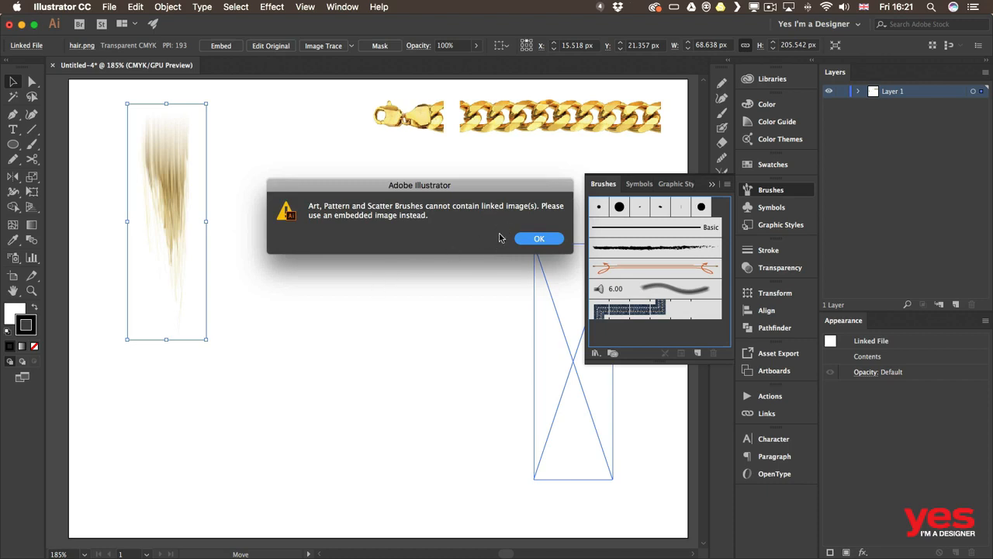
pyautogui.click(541, 241)
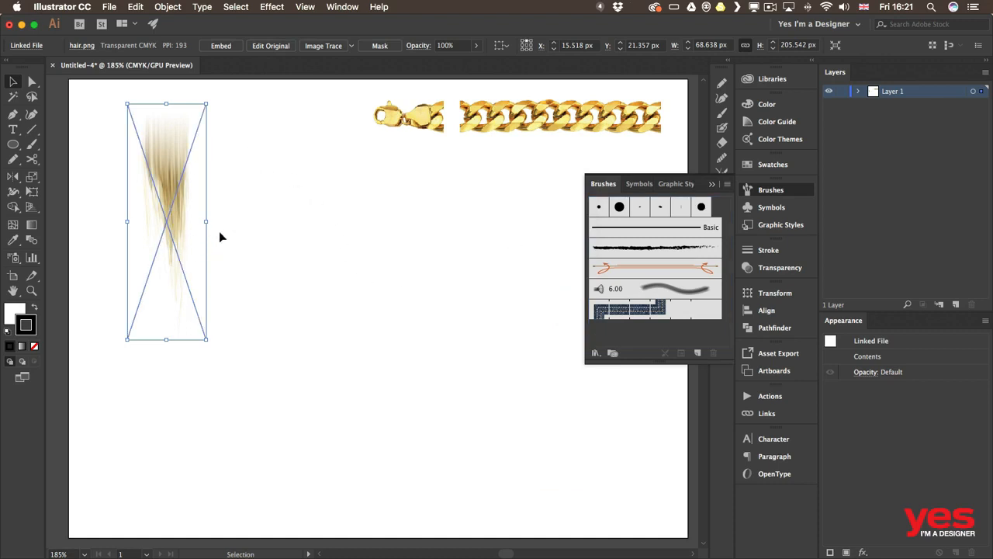
# Step: Embed all three linked images: chain.png, chain end.png and hair.png
pyautogui.click(24, 46)
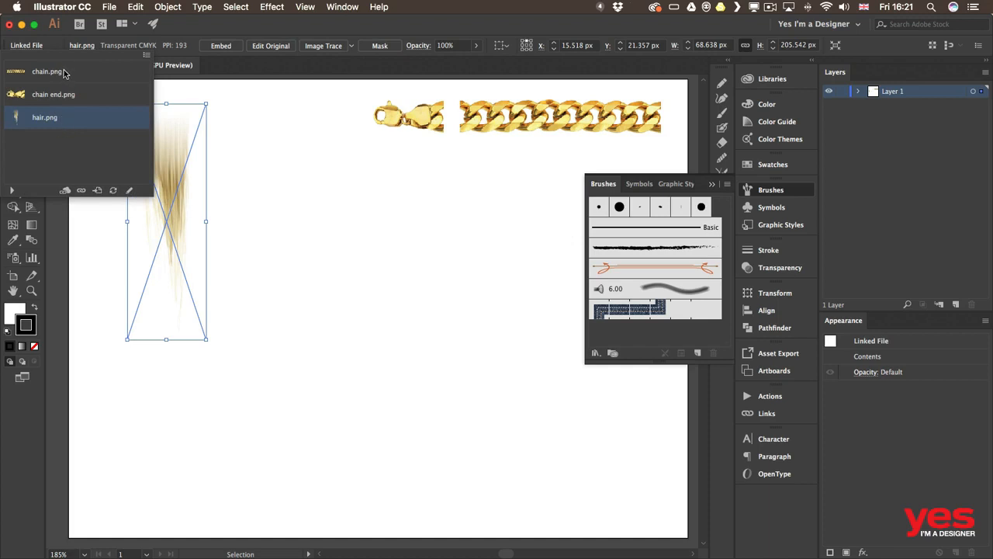
pyautogui.keyDown('shift'); pyautogui.click(66, 76); pyautogui.keyUp('shift')
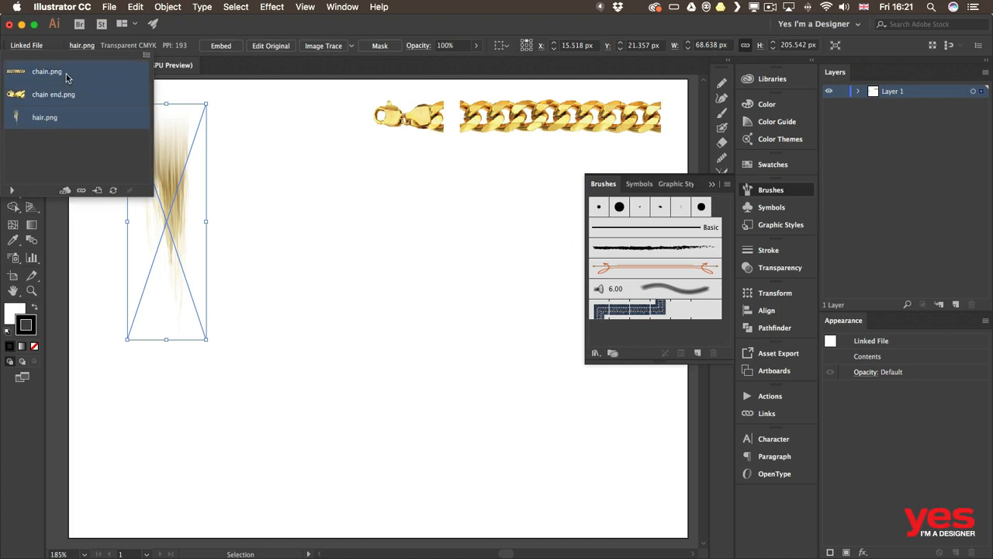
pyautogui.click(147, 56)
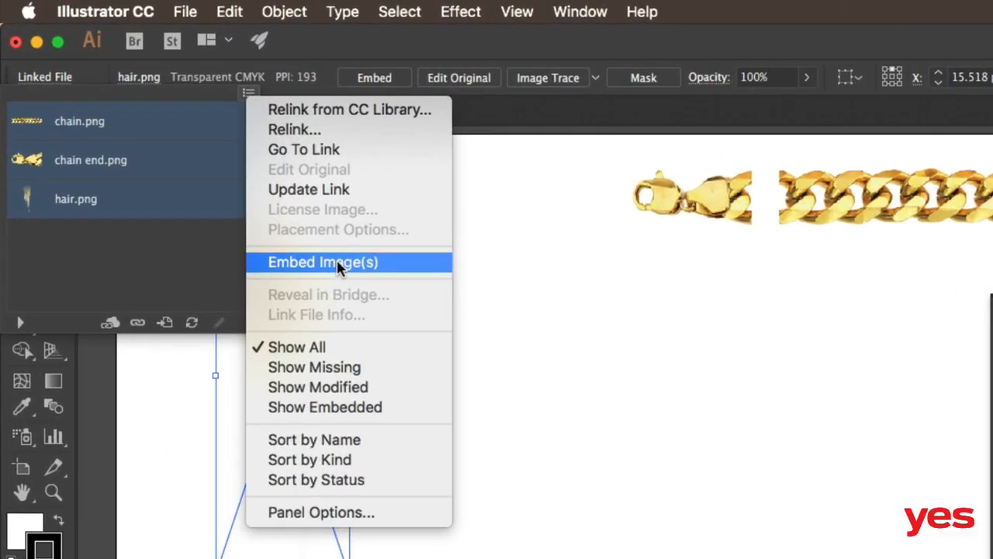
pyautogui.click(346, 263)
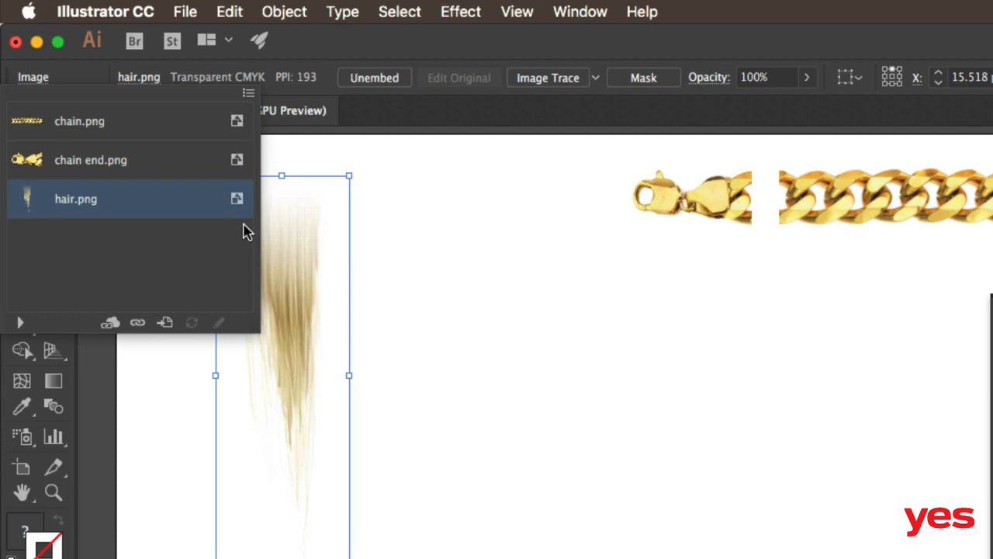
pyautogui.click(371, 49)
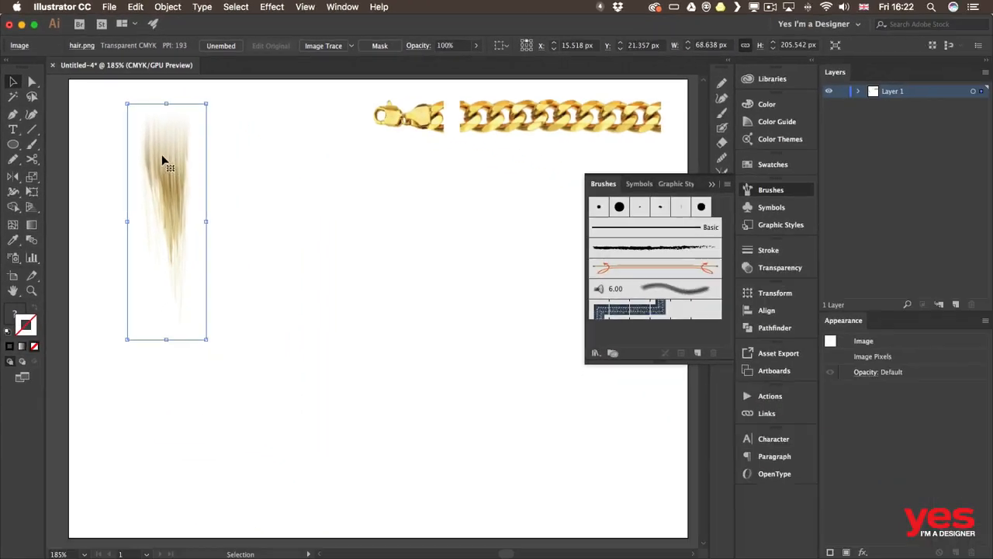
# Step: Create a new Art Brush from the embedded hair image, keeping Stretch to Fit Stroke Length and no colorization
pyautogui.moveTo(264, 281)
pyautogui.mouseDown()
pyautogui.moveTo(340, 411)
pyautogui.moveTo(950, 502)
pyautogui.moveTo(984, 531)
pyautogui.mouseUp()
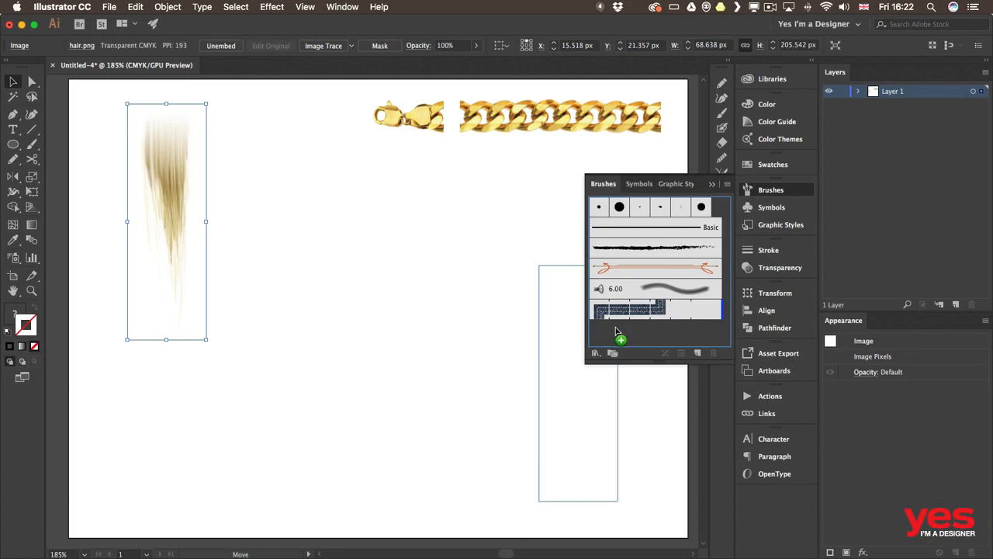
pyautogui.moveTo(617, 332); pyautogui.dragTo(602, 335)
pyautogui.click(450, 252)
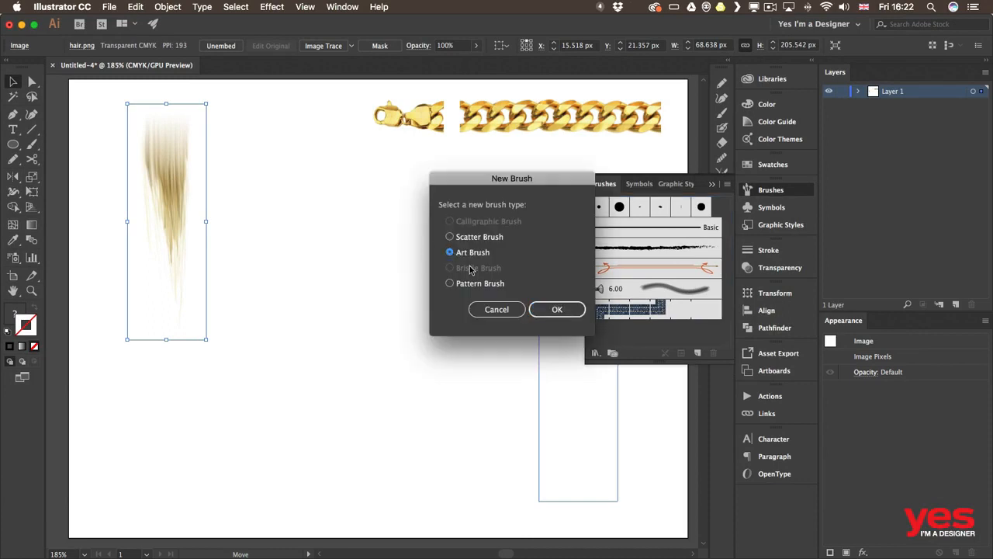
pyautogui.click(560, 310)
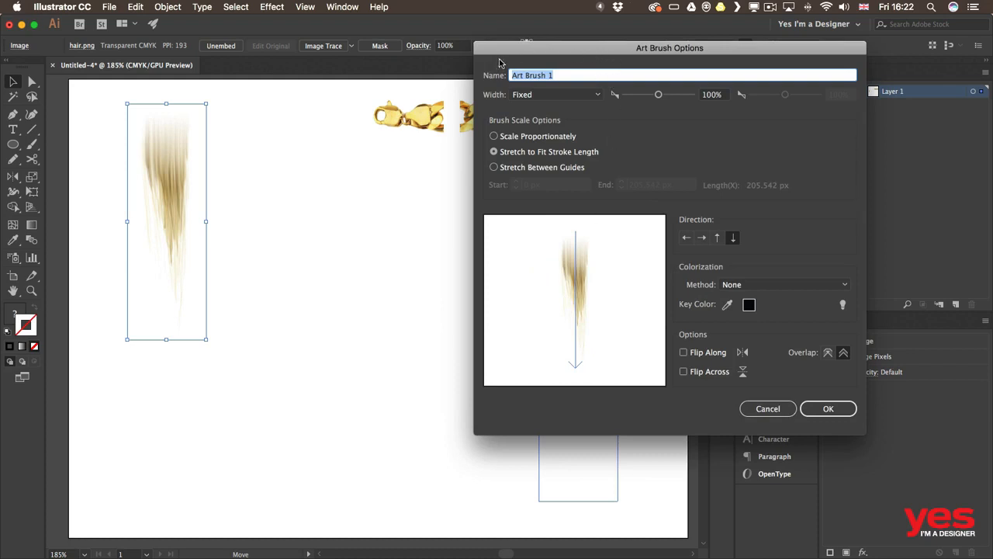
pyautogui.moveTo(500, 61); pyautogui.dragTo(275, 64)
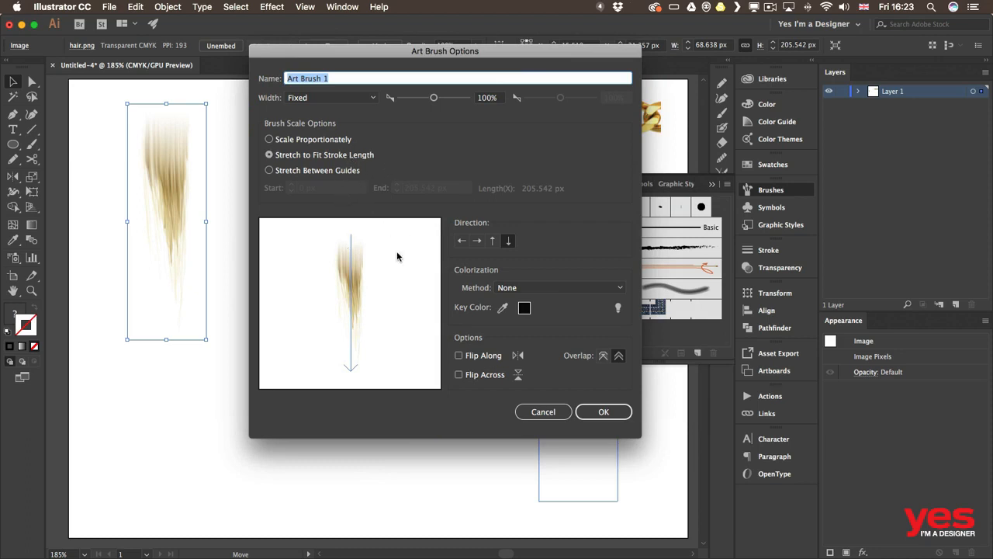
pyautogui.click(591, 410)
pyautogui.click(606, 416)
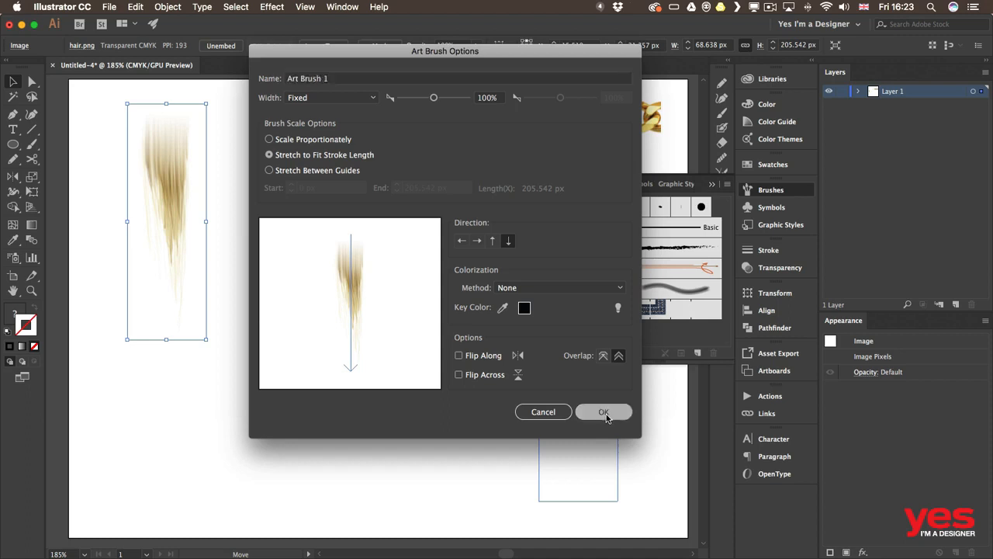
pyautogui.click(250, 205)
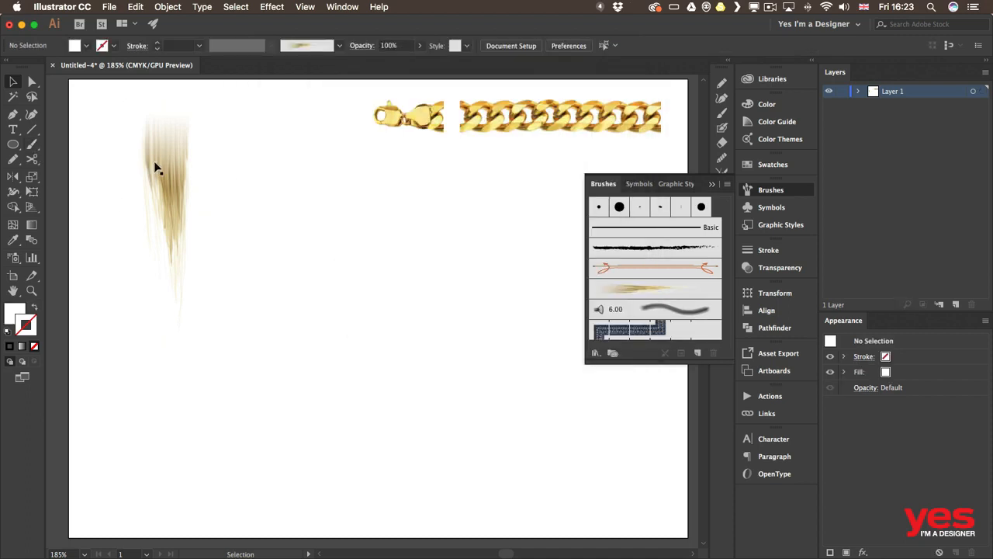
# Step: Paint overlapping downward hair strokes with Art Brush 1 to build a clump of hair
pyautogui.click(32, 145)
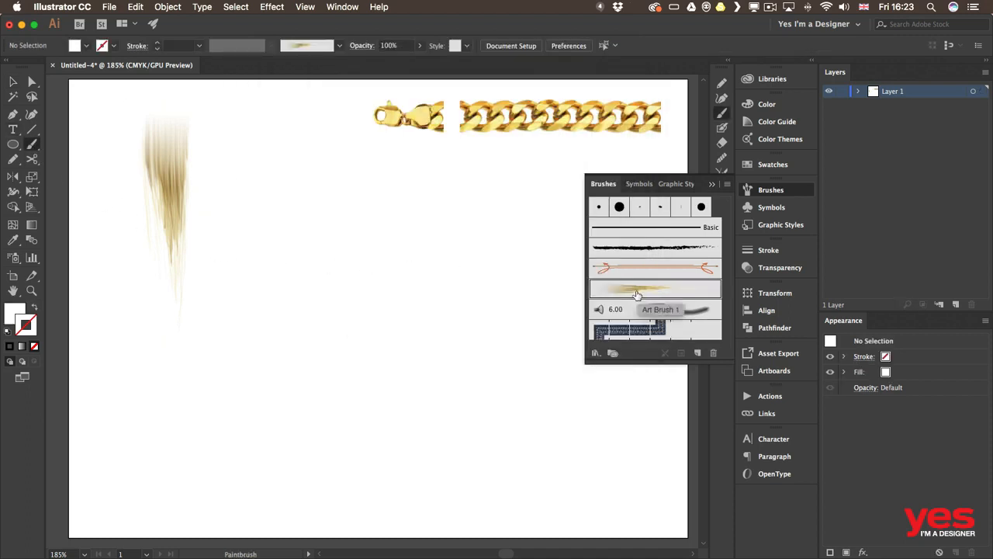
pyautogui.moveTo(334, 199); pyautogui.dragTo(353, 388)
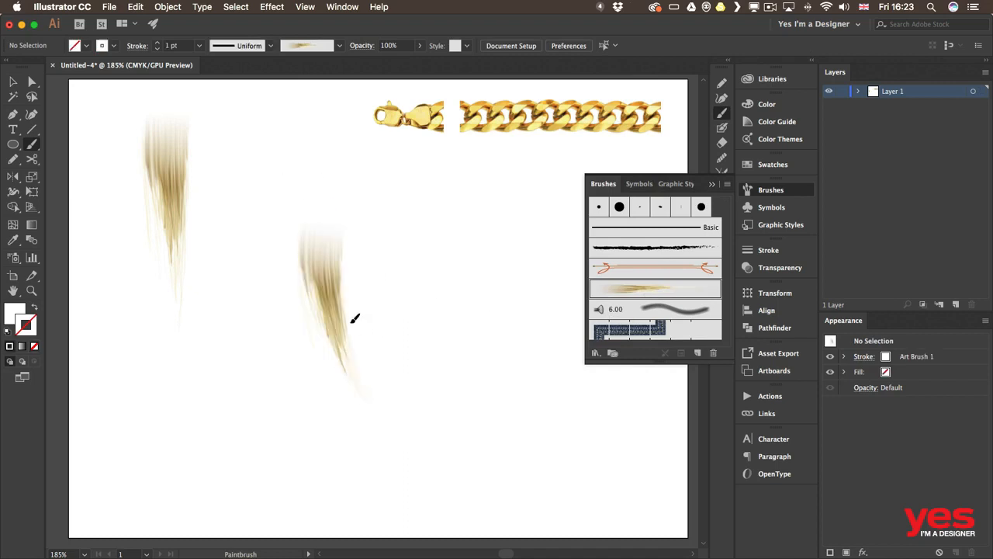
pyautogui.moveTo(304, 203)
pyautogui.mouseDown()
pyautogui.moveTo(292, 251)
pyautogui.moveTo(338, 403)
pyautogui.mouseUp()
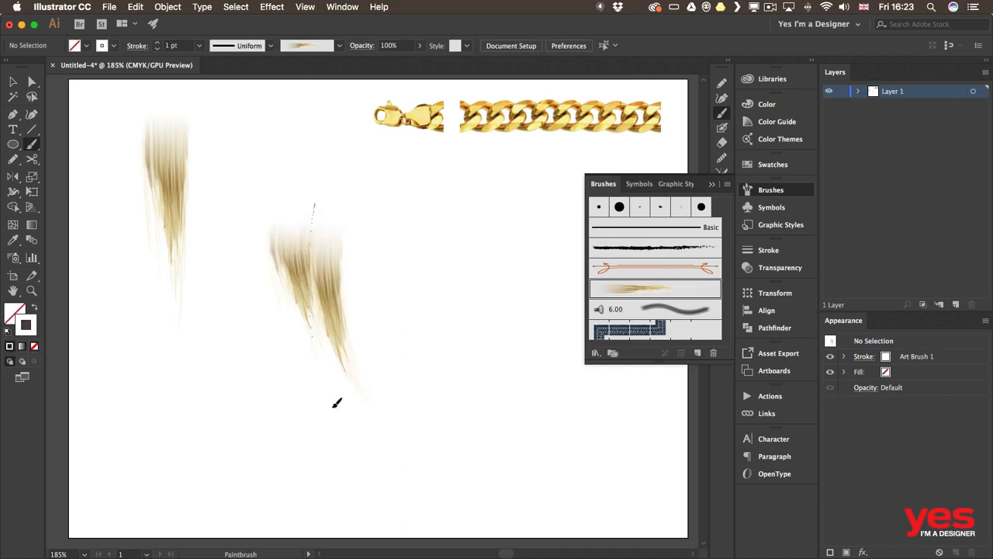
pyautogui.moveTo(332, 226); pyautogui.dragTo(370, 373)
pyautogui.moveTo(298, 188); pyautogui.dragTo(326, 399)
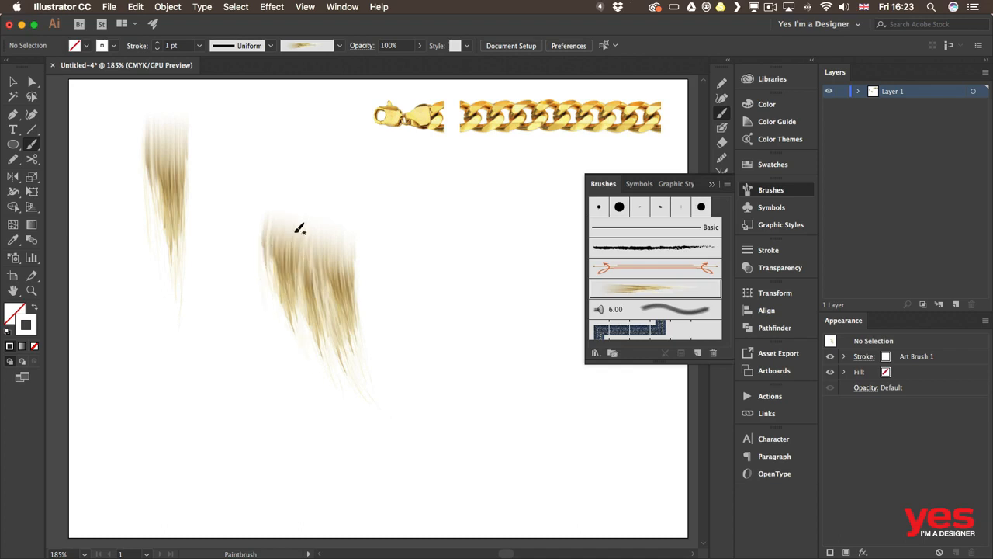
pyautogui.moveTo(310, 203)
pyautogui.mouseDown()
pyautogui.moveTo(336, 392)
pyautogui.moveTo(340, 376)
pyautogui.mouseUp()
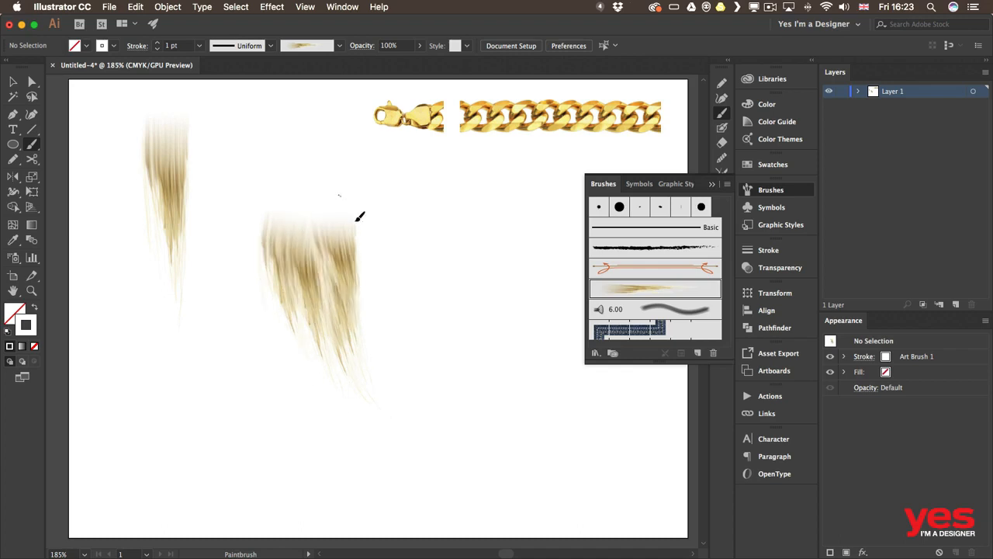
pyautogui.moveTo(360, 216); pyautogui.dragTo(370, 365)
pyautogui.moveTo(303, 186); pyautogui.dragTo(367, 400)
pyautogui.moveTo(287, 199); pyautogui.dragTo(342, 376)
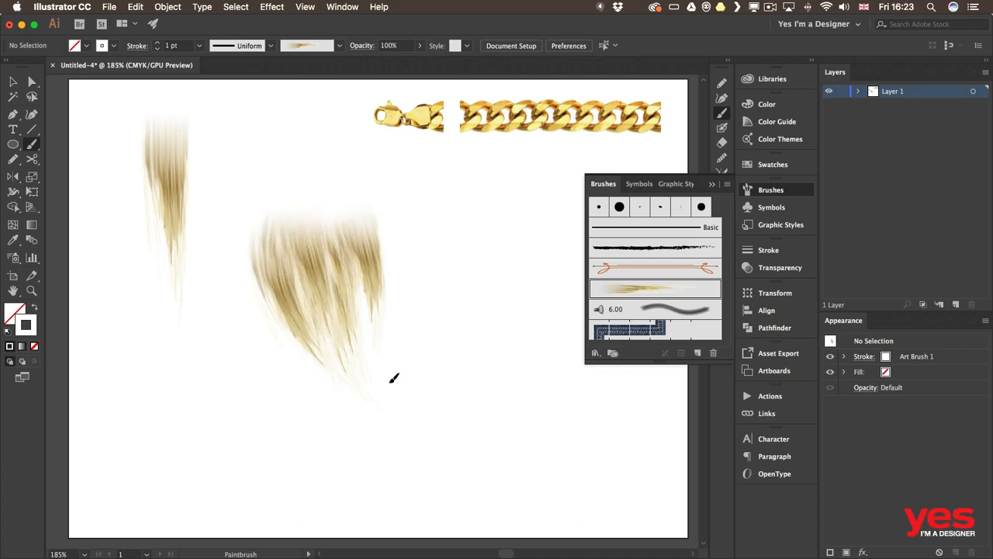
pyautogui.moveTo(294, 219); pyautogui.dragTo(377, 371)
pyautogui.moveTo(326, 212)
pyautogui.mouseDown()
pyautogui.moveTo(317, 235)
pyautogui.moveTo(365, 356)
pyautogui.mouseUp()
pyautogui.moveTo(337, 248); pyautogui.dragTo(349, 318)
pyautogui.moveTo(304, 224); pyautogui.dragTo(307, 326)
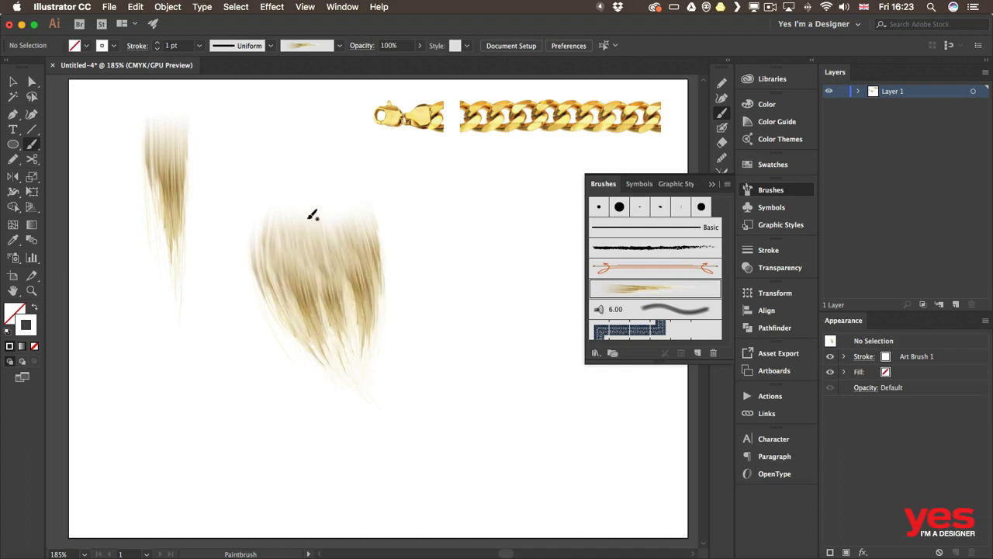
pyautogui.moveTo(309, 161); pyautogui.dragTo(335, 389)
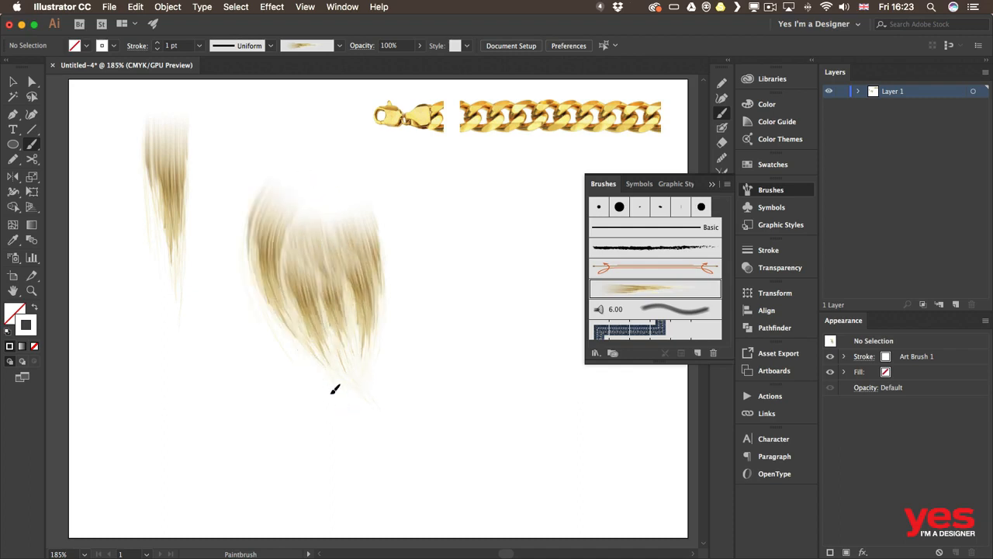
pyautogui.moveTo(307, 194)
pyautogui.mouseDown()
pyautogui.moveTo(275, 285)
pyautogui.moveTo(308, 424)
pyautogui.mouseUp()
pyautogui.moveTo(317, 191); pyautogui.dragTo(339, 404)
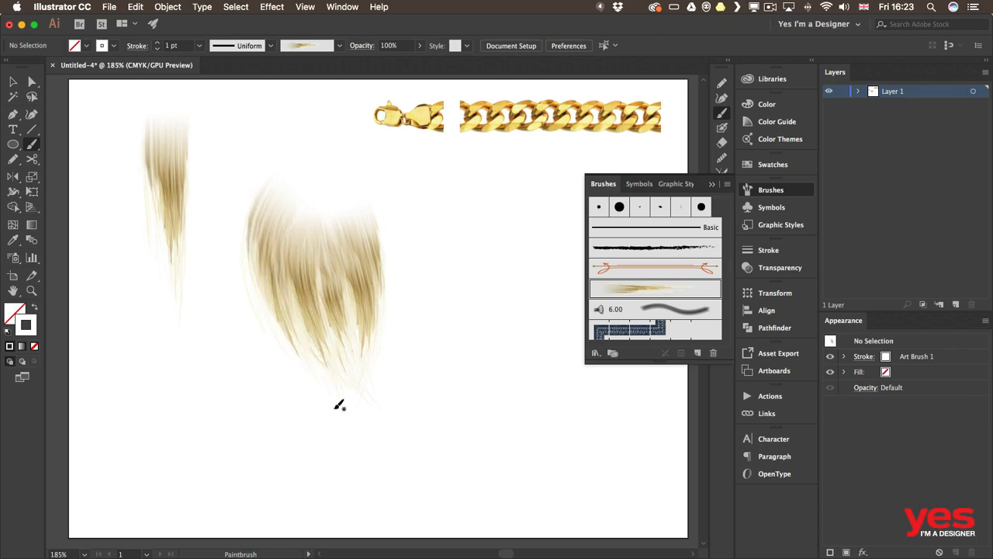
# Step: Add more hair strokes on the right side and across the clump to fill out the hairstyle
pyautogui.moveTo(370, 164)
pyautogui.mouseDown()
pyautogui.moveTo(412, 231)
pyautogui.moveTo(422, 412)
pyautogui.mouseUp()
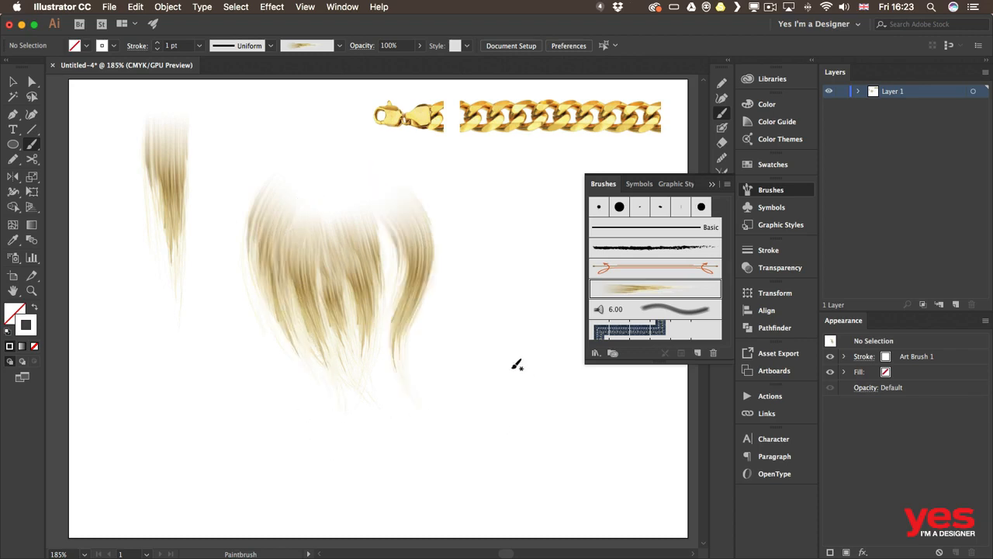
pyautogui.moveTo(391, 195); pyautogui.dragTo(393, 373)
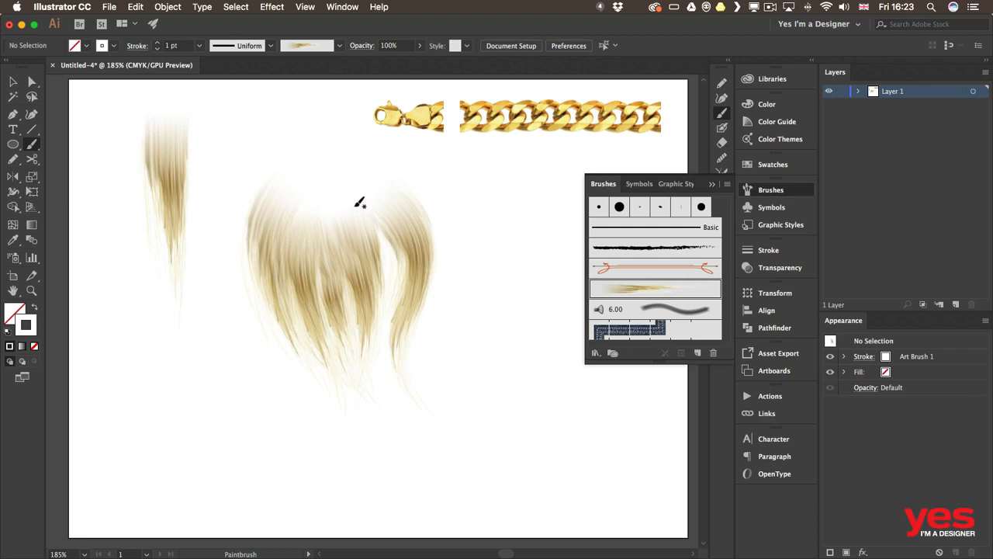
pyautogui.moveTo(360, 203); pyautogui.dragTo(390, 383)
pyautogui.moveTo(362, 203)
pyautogui.mouseDown()
pyautogui.moveTo(366, 436)
pyautogui.moveTo(381, 348)
pyautogui.moveTo(385, 362)
pyautogui.mouseUp()
pyautogui.moveTo(329, 213); pyautogui.dragTo(373, 381)
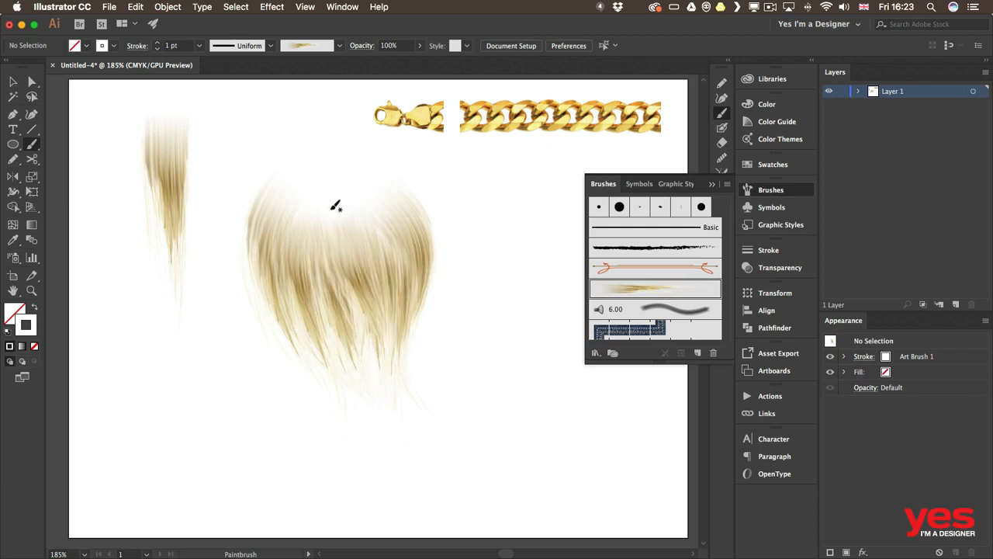
pyautogui.moveTo(339, 190); pyautogui.dragTo(368, 393)
pyautogui.moveTo(317, 178); pyautogui.dragTo(310, 352)
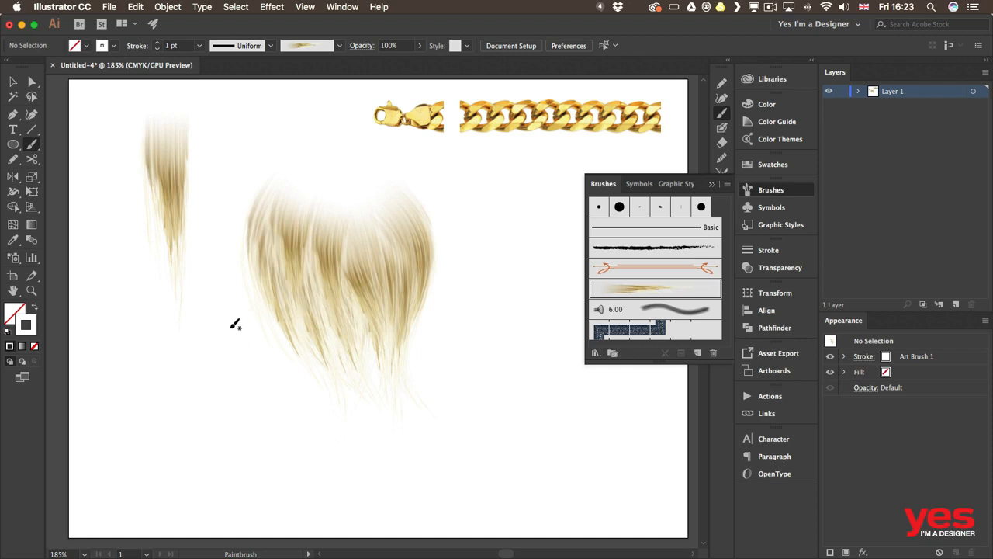
pyautogui.moveTo(287, 194); pyautogui.dragTo(323, 325)
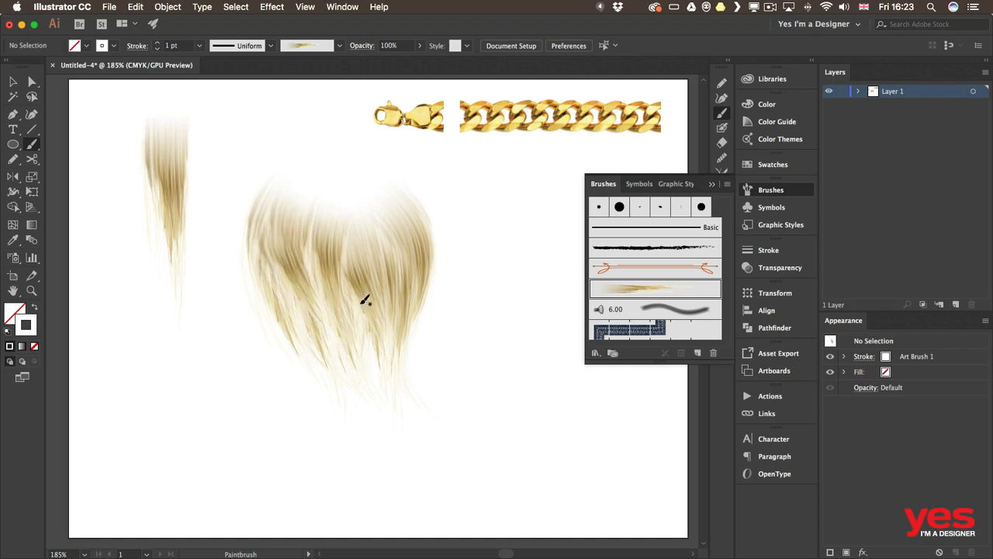
pyautogui.moveTo(355, 377); pyautogui.dragTo(357, 380)
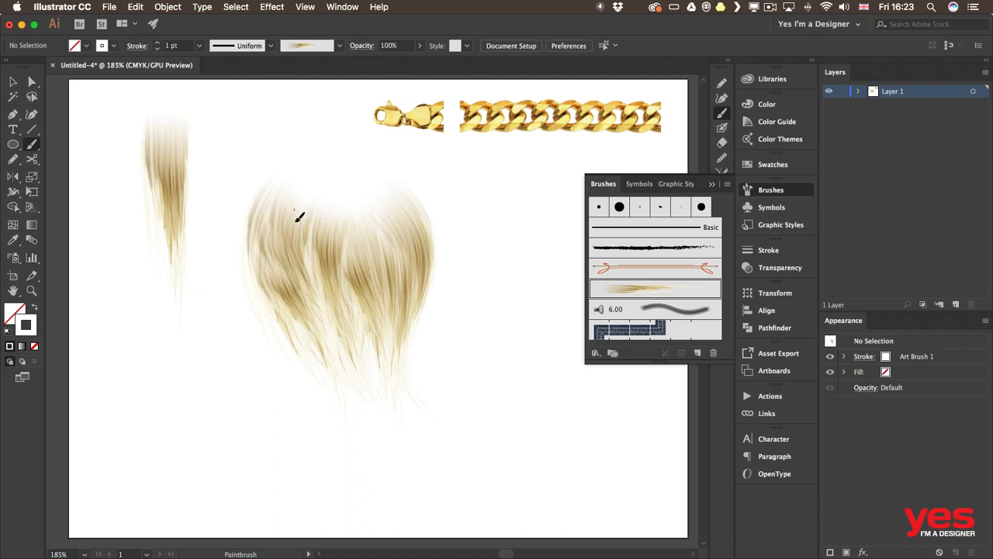
pyautogui.moveTo(296, 223); pyautogui.dragTo(354, 368)
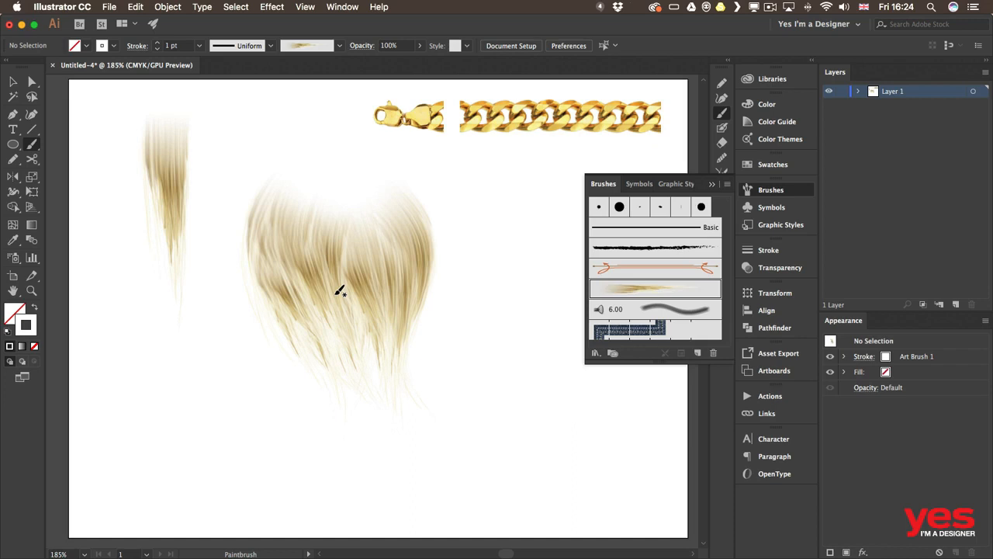
# Step: Select all the painted hair strokes and group them
pyautogui.press('v')
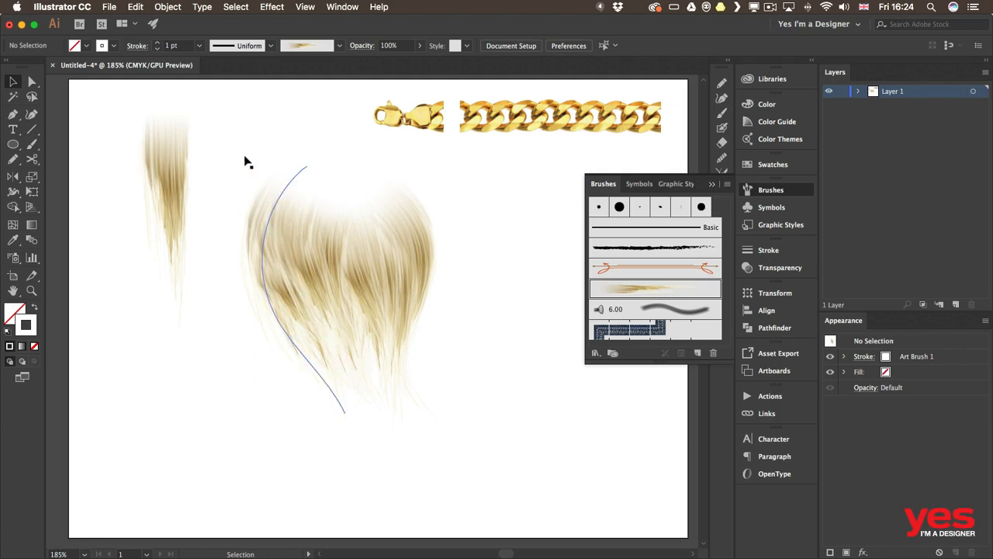
pyautogui.moveTo(245, 162)
pyautogui.mouseDown()
pyautogui.moveTo(386, 316)
pyautogui.moveTo(249, 156)
pyautogui.mouseUp()
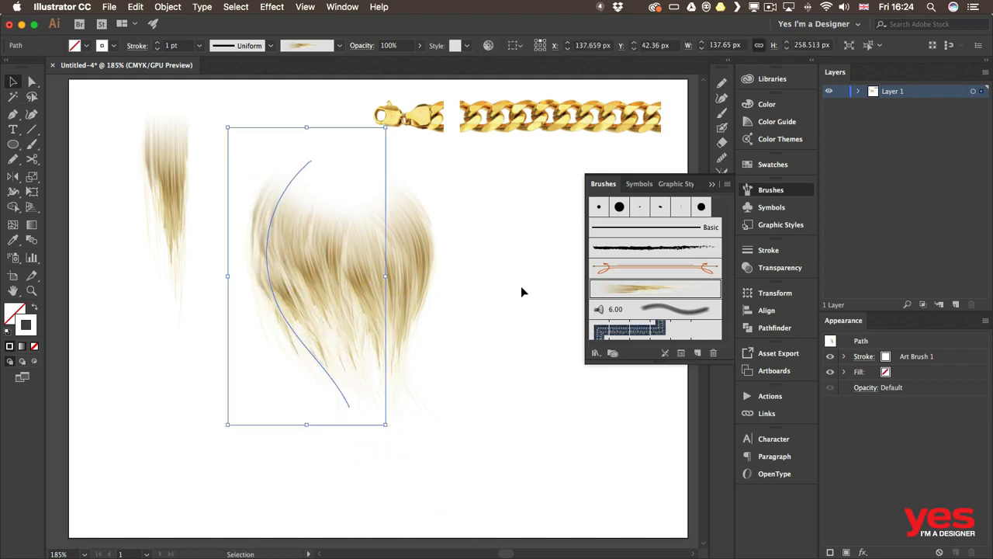
pyautogui.click(520, 292)
pyautogui.moveTo(439, 271); pyautogui.dragTo(226, 386)
pyautogui.press('super+g')
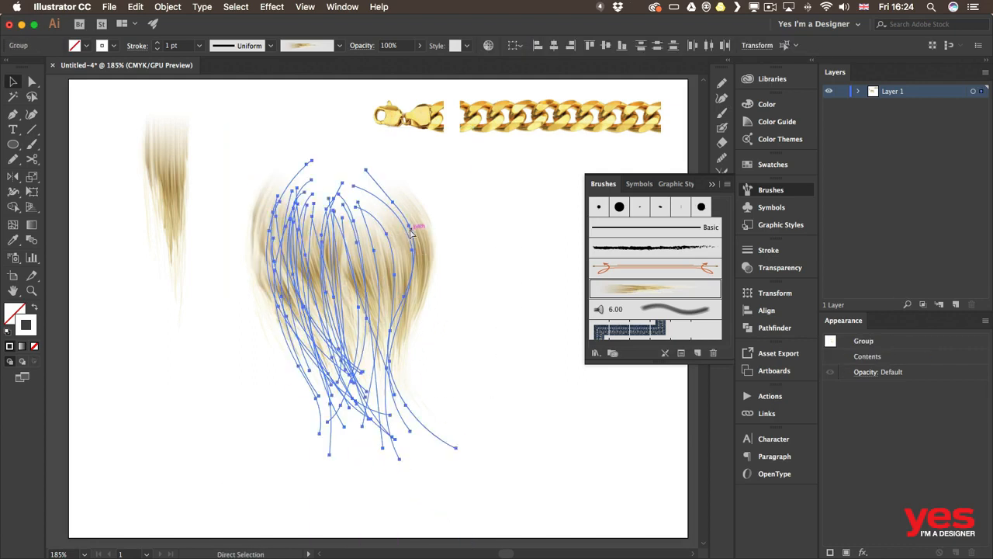
# Step: Shrink the hair group and move it up beside the original hair image
pyautogui.moveTo(473, 129); pyautogui.dragTo(340, 316)
pyautogui.moveTo(277, 383); pyautogui.dragTo(261, 161)
pyautogui.click(454, 313)
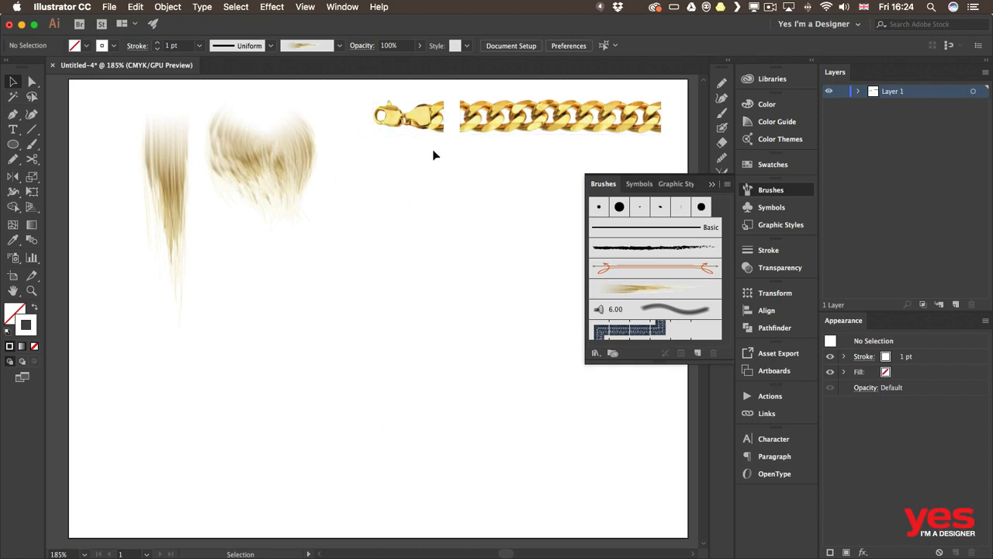
# Step: Create a new Pattern Brush from the chain image, keeping the default options
pyautogui.moveTo(434, 155)
pyautogui.mouseDown()
pyautogui.moveTo(504, 120)
pyautogui.moveTo(492, 148)
pyautogui.moveTo(557, 158)
pyautogui.moveTo(656, 323)
pyautogui.moveTo(654, 312)
pyautogui.mouseUp()
pyautogui.click(465, 273)
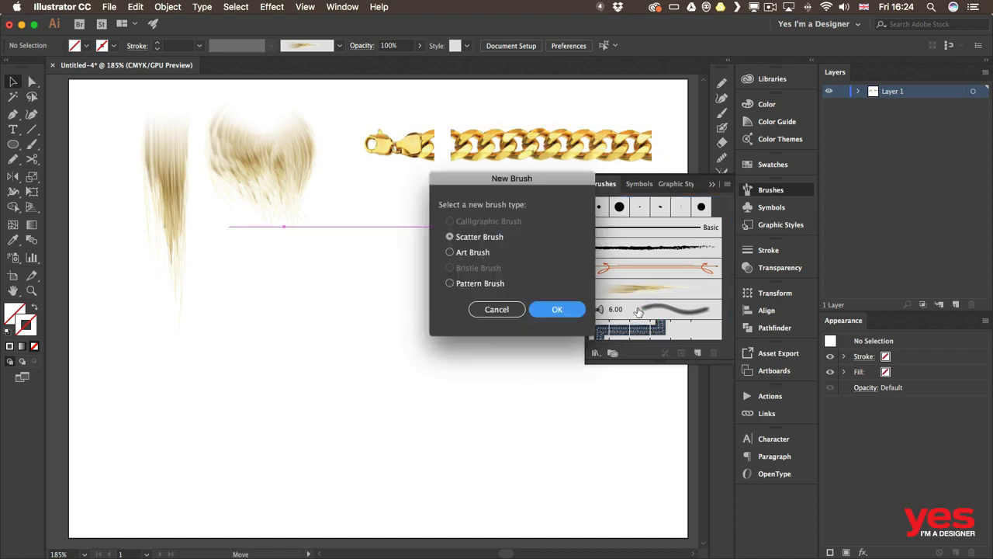
pyautogui.click(471, 285)
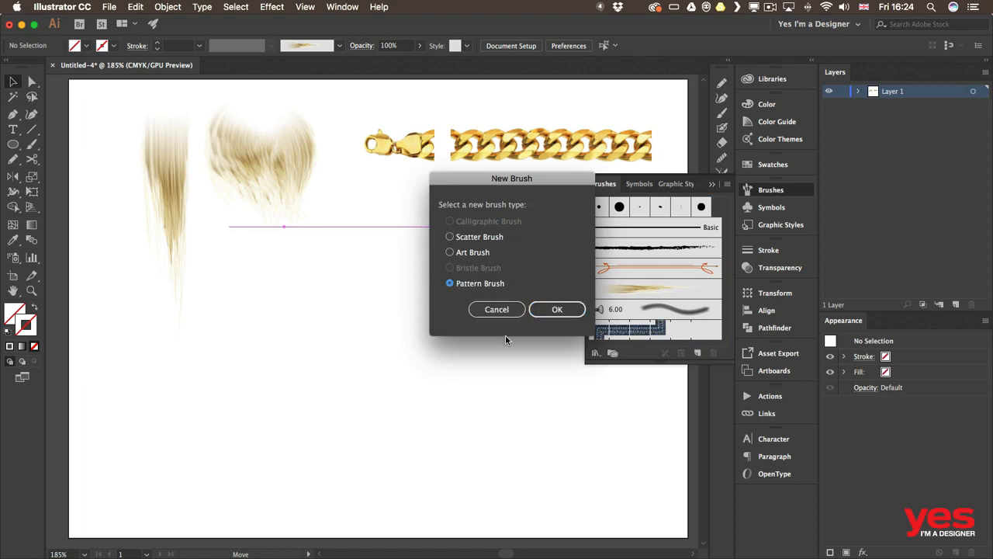
pyautogui.click(557, 310)
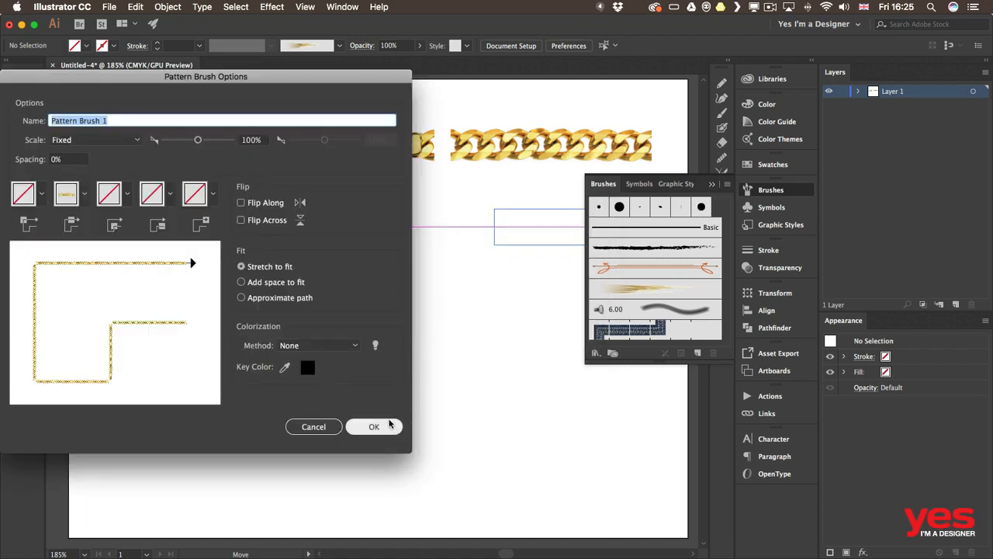
pyautogui.click(392, 426)
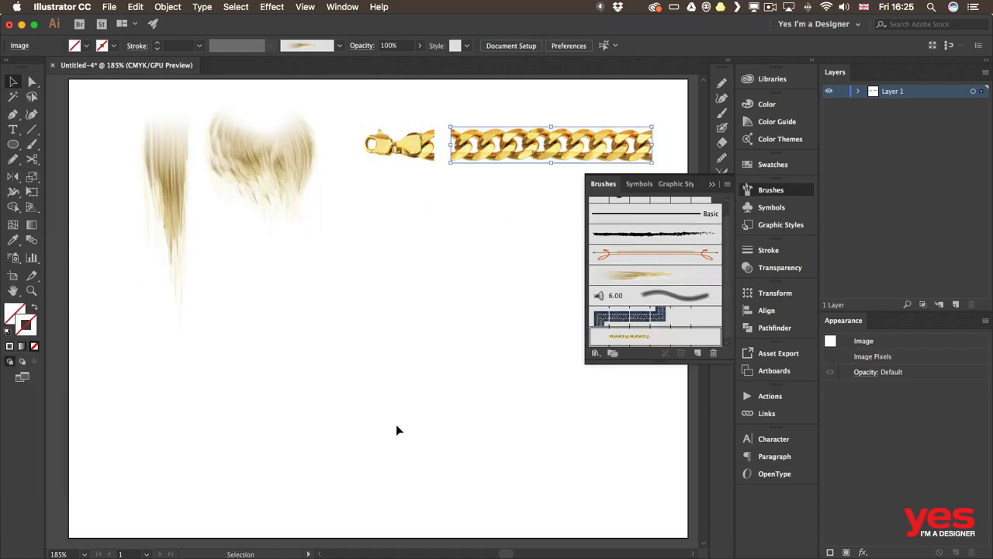
# Step: Paint several curving chain strokes across the artboard with the new Pattern Brush 1
pyautogui.click(258, 306)
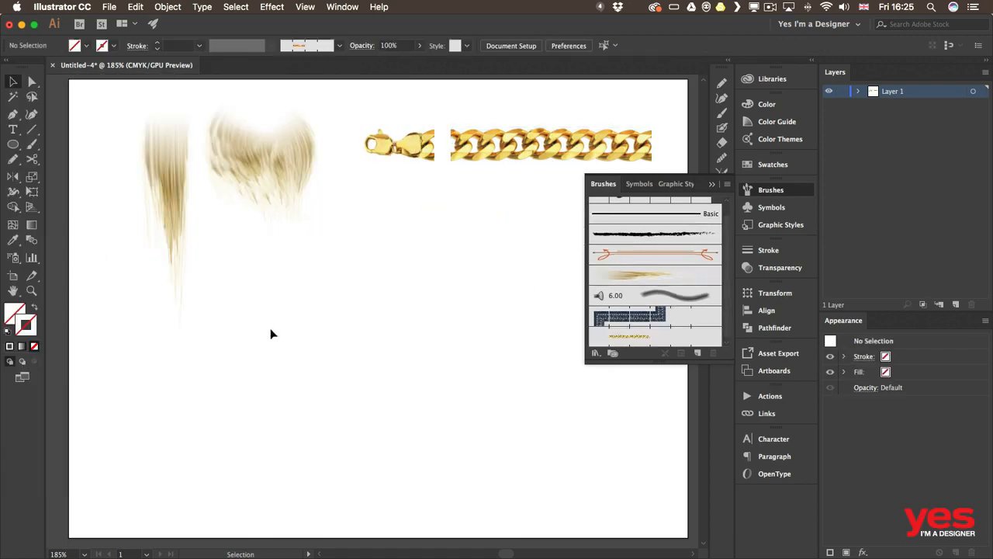
pyautogui.press('b')
pyautogui.moveTo(138, 369); pyautogui.dragTo(206, 401)
pyautogui.moveTo(424, 282); pyautogui.dragTo(306, 273)
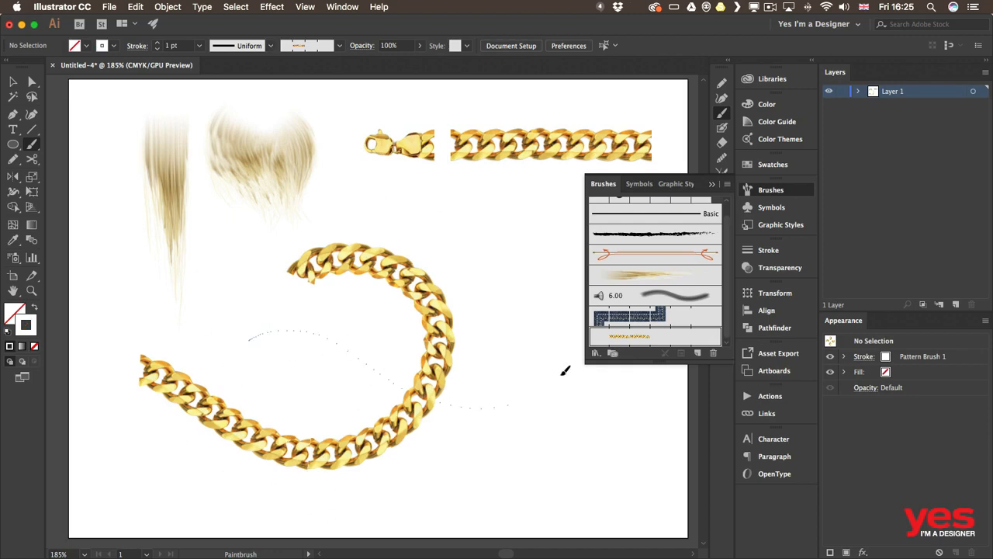
pyautogui.moveTo(565, 370); pyautogui.dragTo(459, 263)
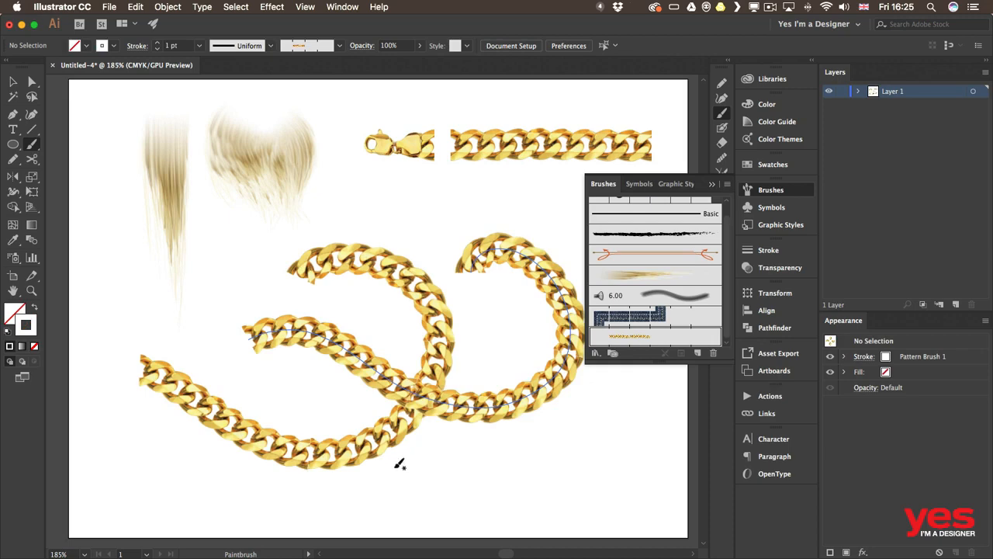
pyautogui.moveTo(488, 211); pyautogui.dragTo(401, 222)
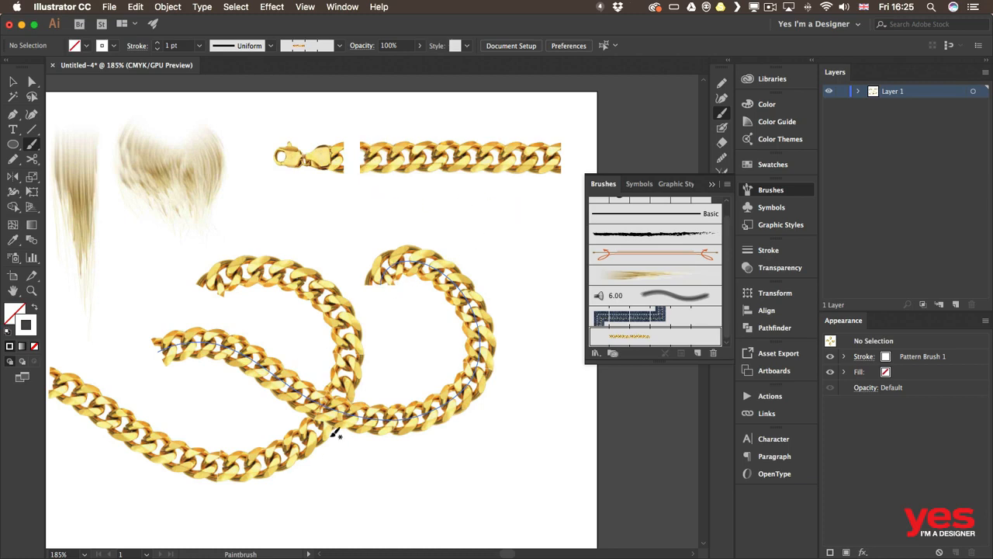
# Step: Add the chain end image as the end tile of Pattern Brush 1 and apply it to existing strokes
pyautogui.press('space')
pyautogui.moveTo(194, 436); pyautogui.dragTo(247, 362)
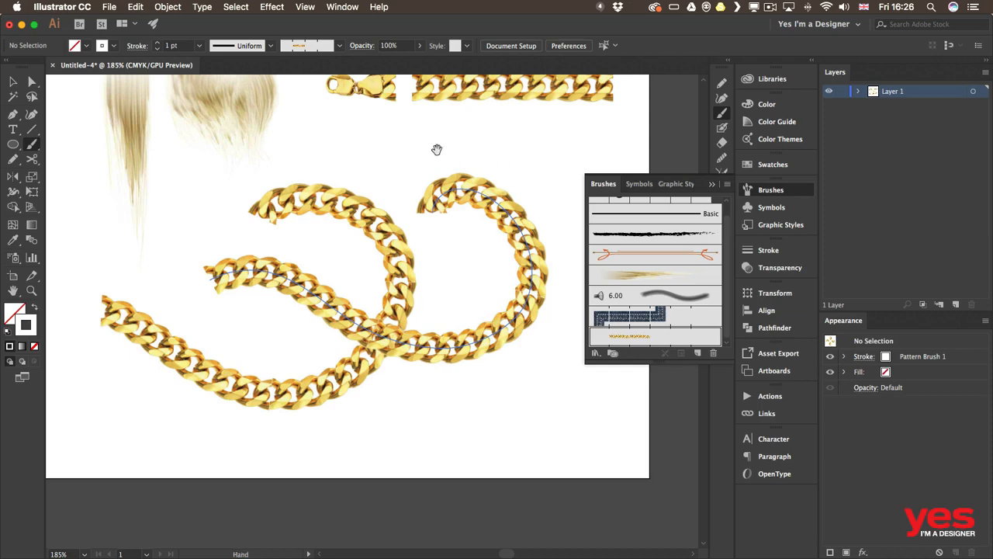
pyautogui.moveTo(437, 149); pyautogui.dragTo(415, 200)
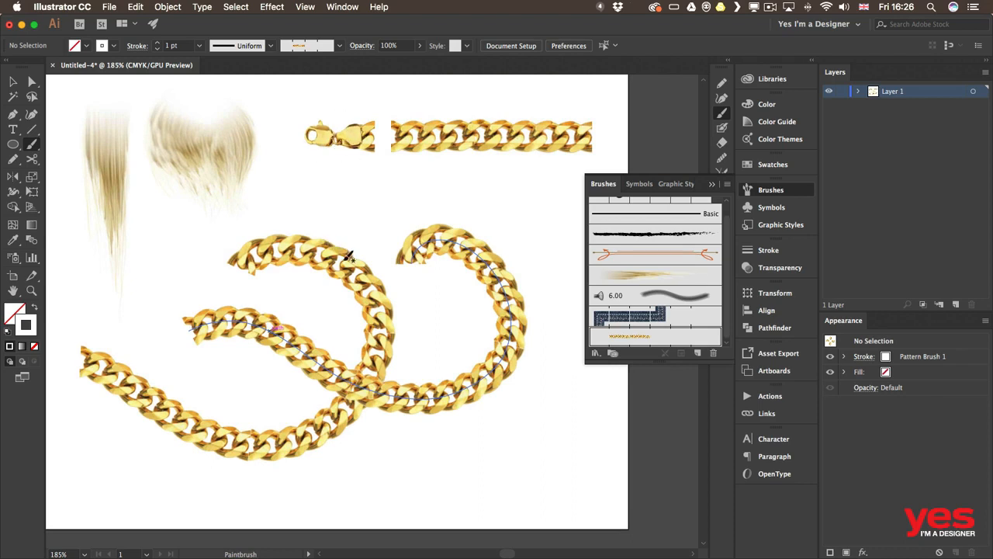
pyautogui.press('v')
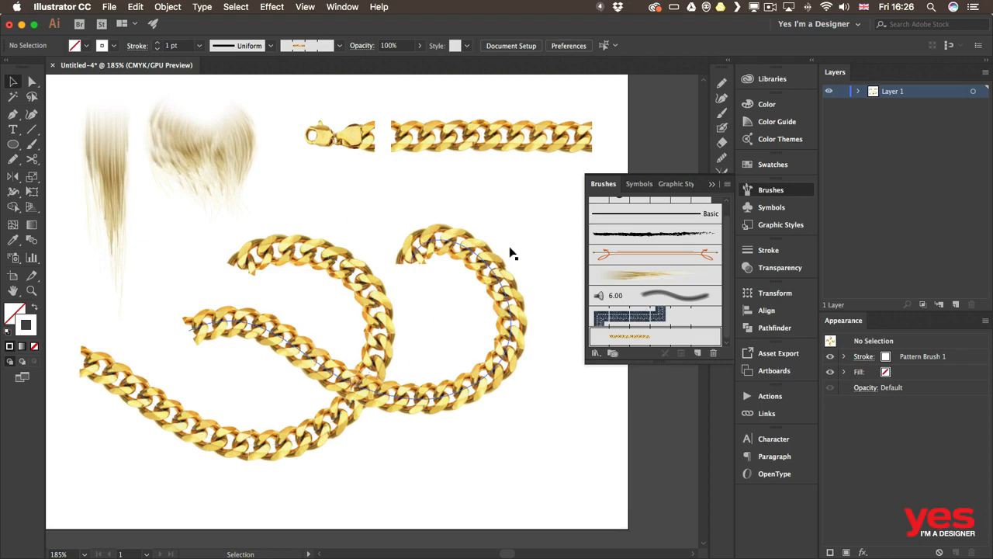
pyautogui.click(357, 141)
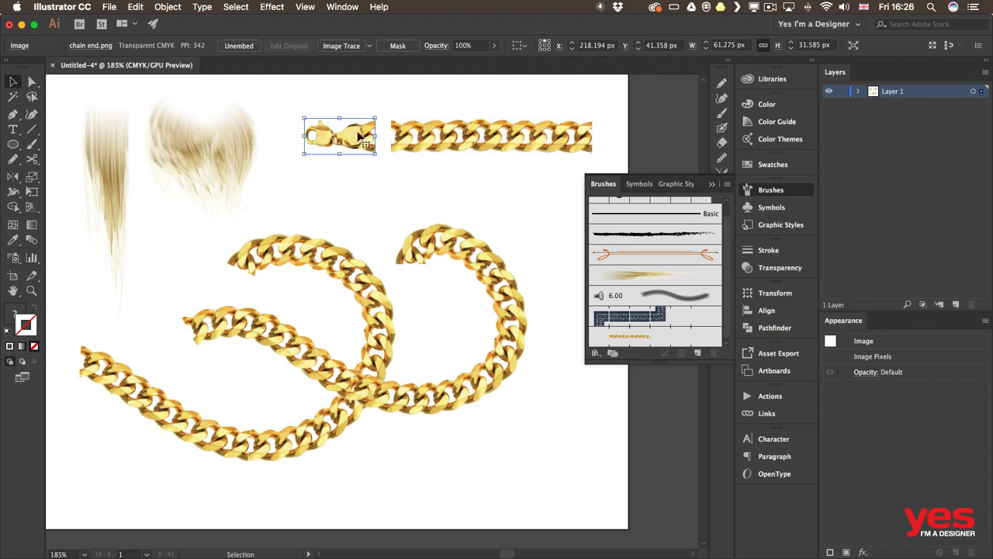
pyautogui.moveTo(351, 138)
pyautogui.mouseDown()
pyautogui.moveTo(404, 193)
pyautogui.moveTo(581, 303)
pyautogui.moveTo(628, 346)
pyautogui.moveTo(600, 335)
pyautogui.moveTo(682, 334)
pyautogui.mouseUp()
pyautogui.moveTo(681, 335)
pyautogui.mouseDown()
pyautogui.moveTo(691, 339)
pyautogui.moveTo(617, 340)
pyautogui.moveTo(705, 337)
pyautogui.moveTo(680, 337)
pyautogui.mouseUp()
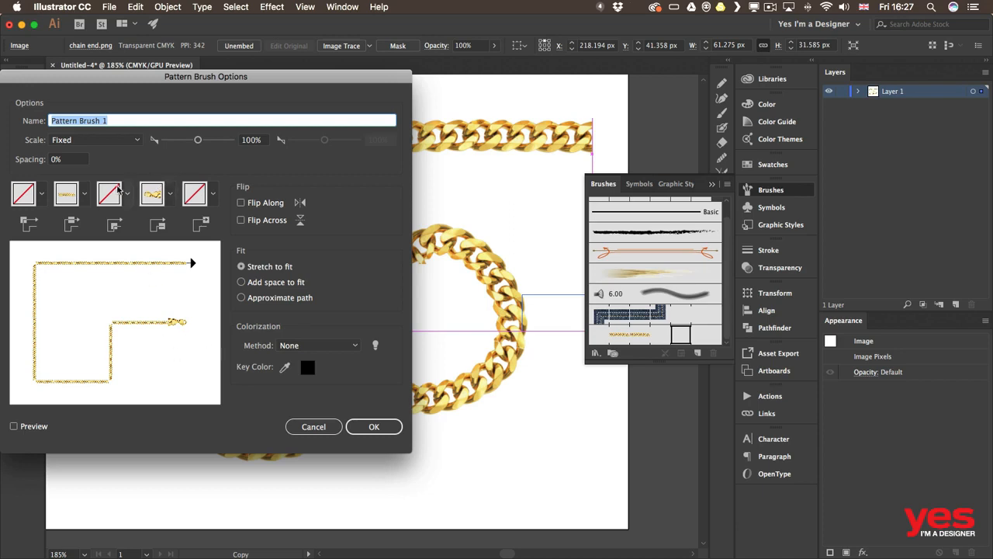
pyautogui.click(393, 428)
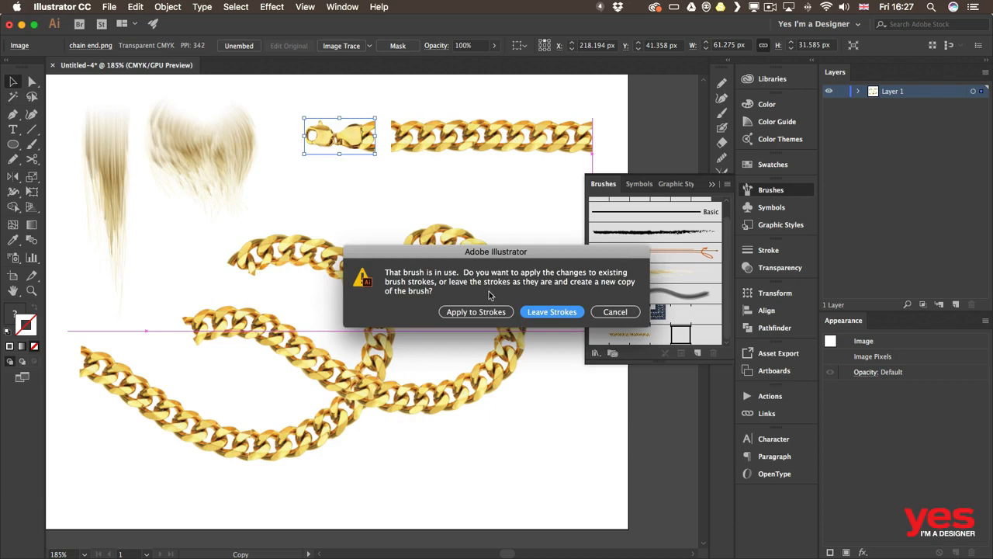
pyautogui.click(481, 313)
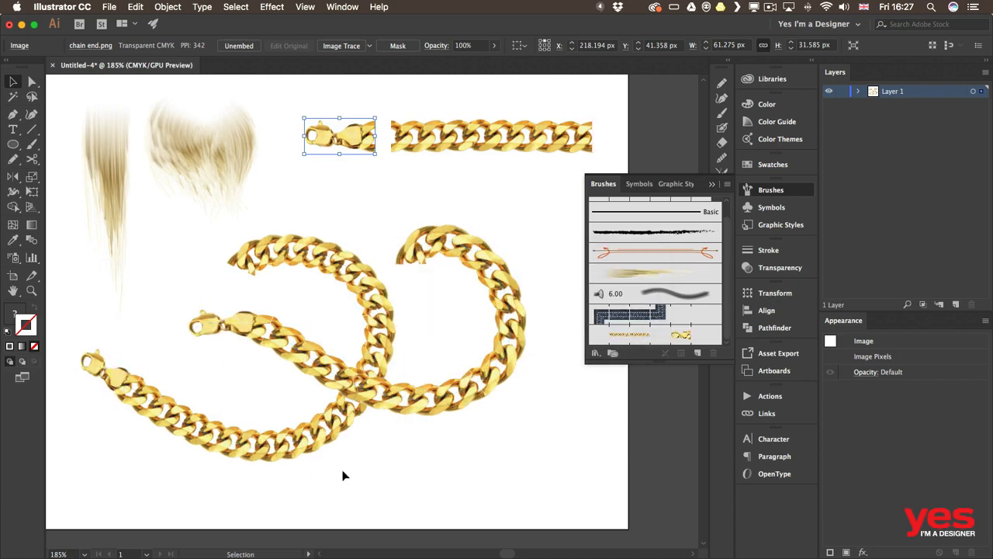
# Step: Move the chain end image down and reflect it horizontally with the Reflect tool
pyautogui.click(488, 205)
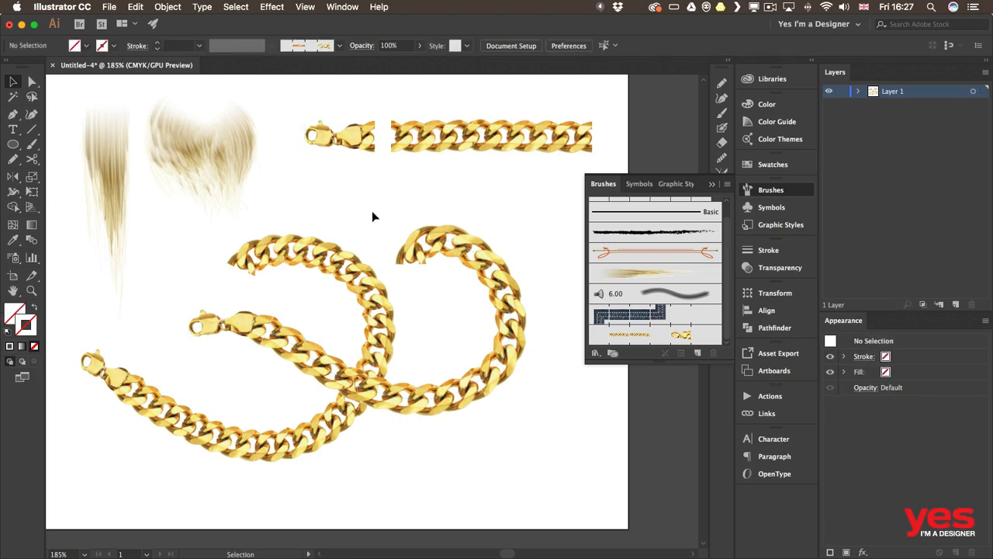
pyautogui.moveTo(344, 144); pyautogui.dragTo(344, 187)
pyautogui.press('o')
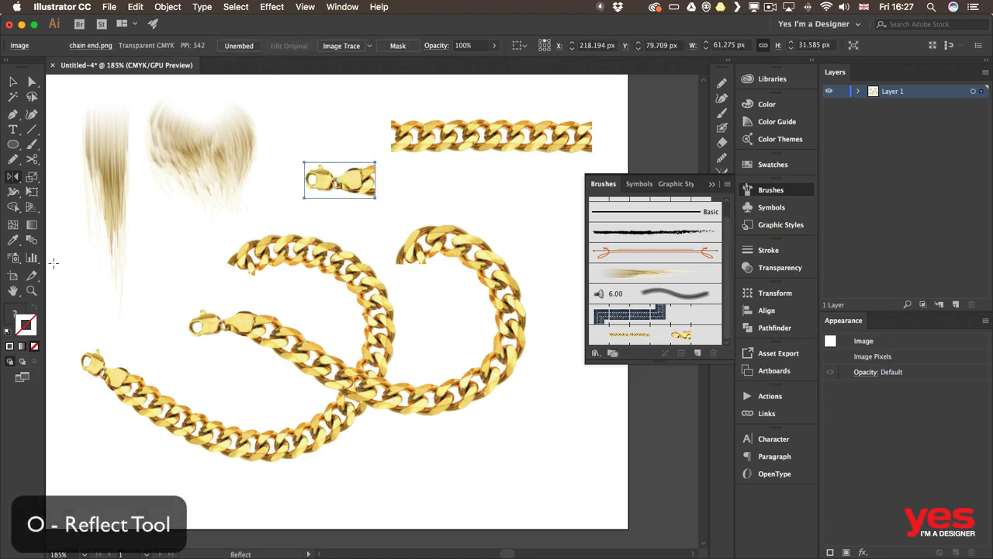
pyautogui.moveTo(325, 177); pyautogui.dragTo(390, 221)
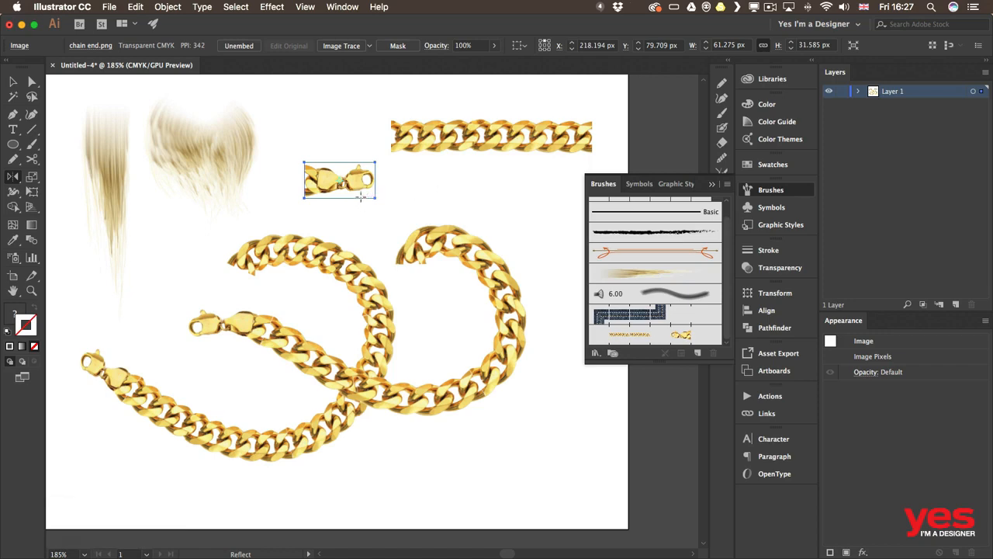
pyautogui.press('shift')
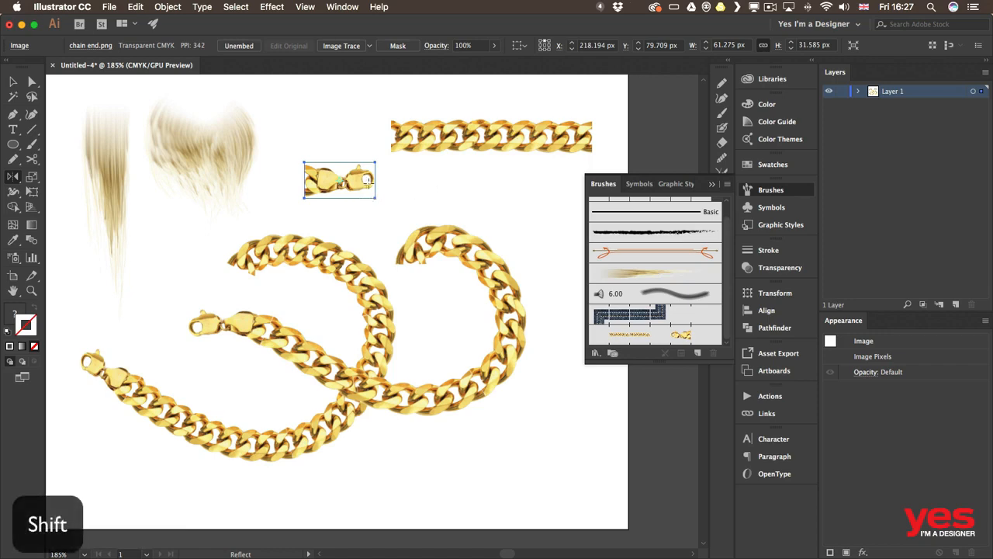
# Step: Add the mirrored chain end as the start tile of Pattern Brush 1 and apply it to existing strokes
pyautogui.press('v')
pyautogui.moveTo(361, 183)
pyautogui.mouseDown()
pyautogui.moveTo(588, 266)
pyautogui.moveTo(712, 335)
pyautogui.mouseUp()
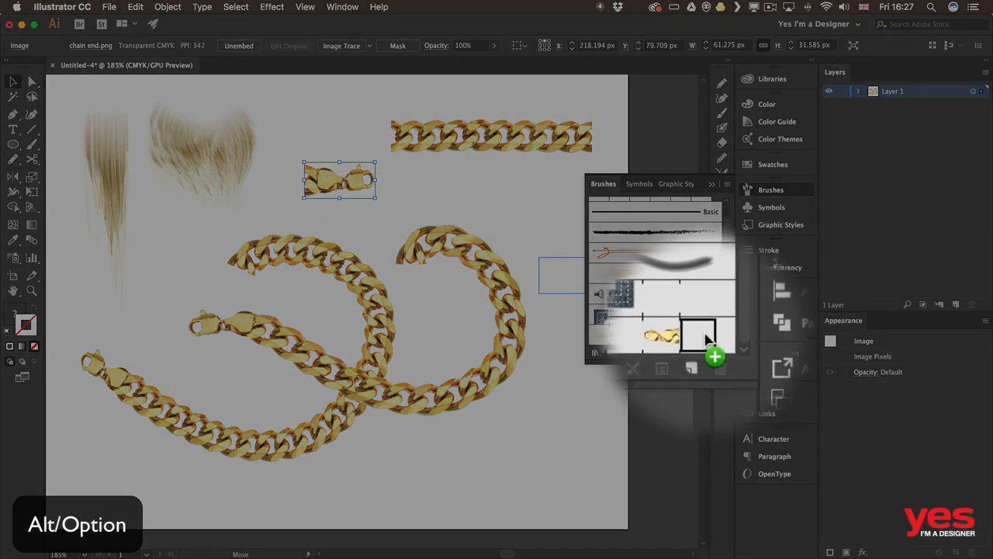
pyautogui.moveTo(704, 336); pyautogui.dragTo(709, 346)
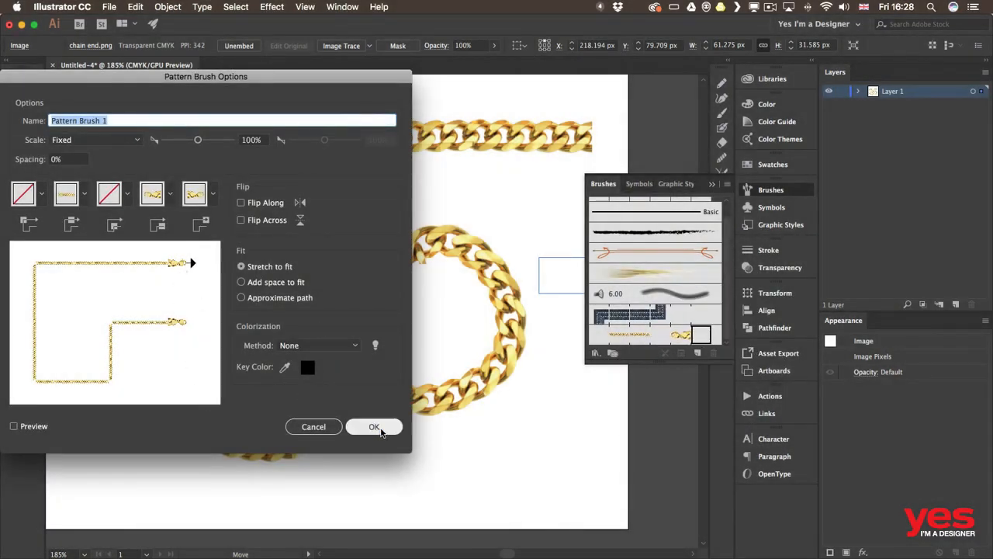
pyautogui.click(377, 429)
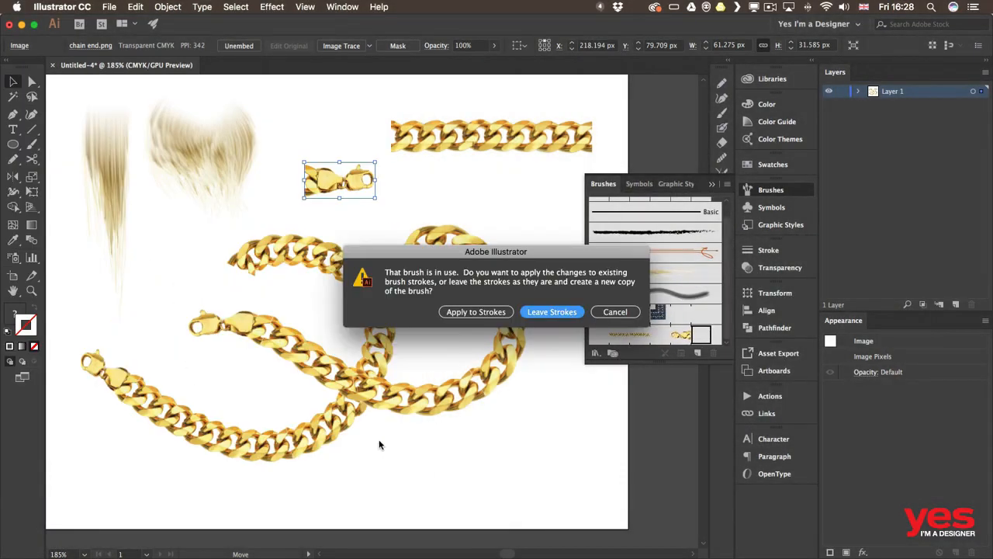
pyautogui.click(477, 312)
pyautogui.click(479, 341)
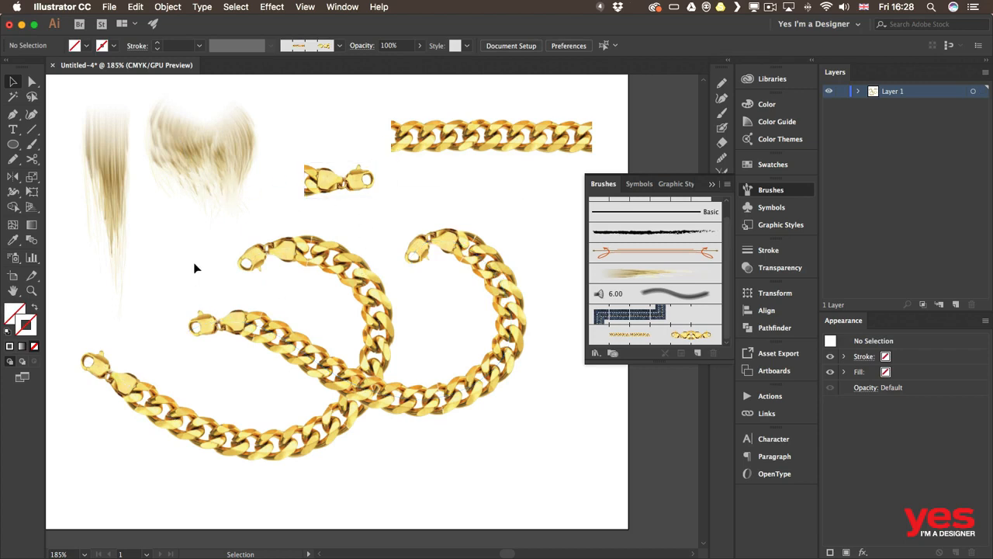
# Step: Move the mirrored chain end back up beside the chain tile and delete all painted chain strokes
pyautogui.moveTo(339, 180); pyautogui.dragTo(341, 136)
pyautogui.click(473, 136)
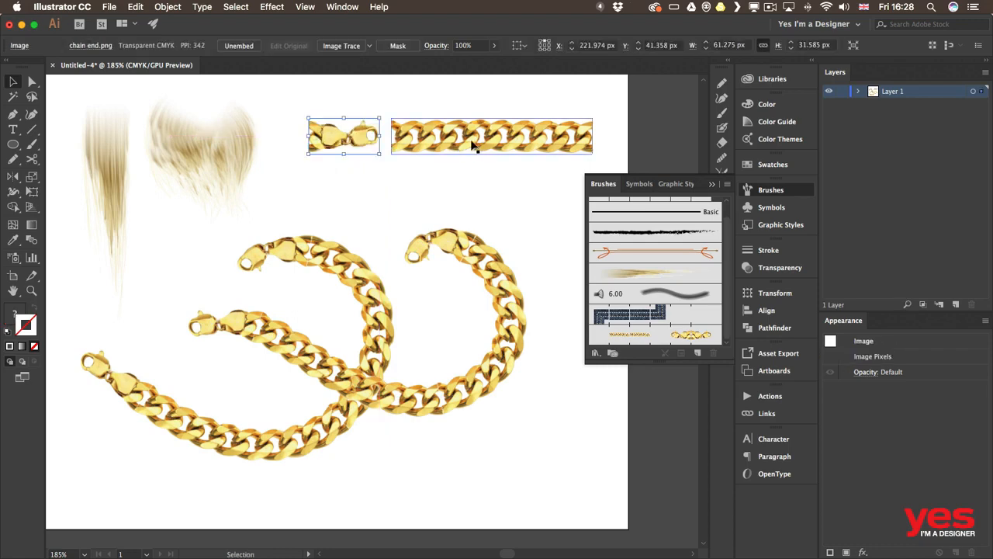
pyautogui.moveTo(332, 210)
pyautogui.mouseDown()
pyautogui.moveTo(465, 409)
pyautogui.moveTo(529, 457)
pyautogui.mouseUp()
pyautogui.press('Delete')
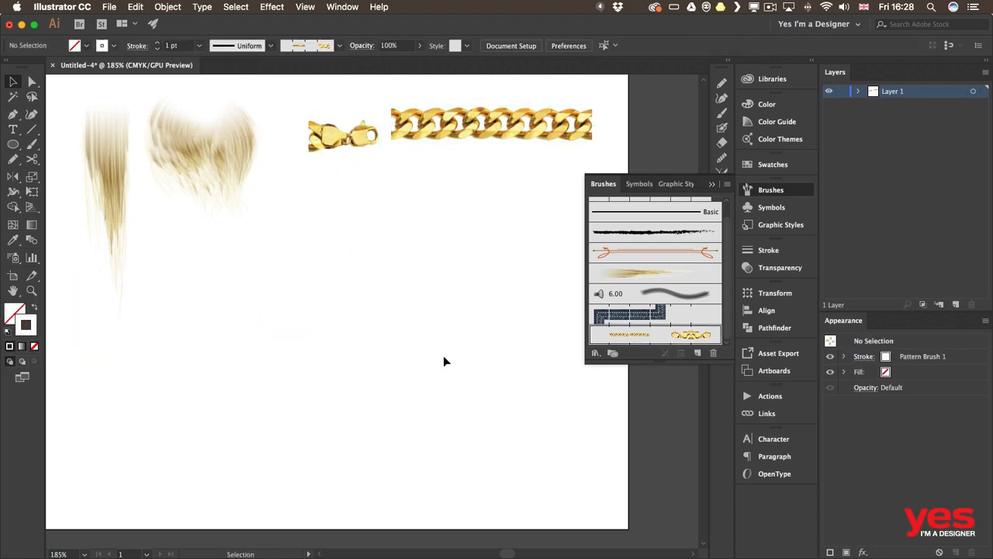
# Step: Paint a looping chain stroke across the artboard with Pattern Brush 1
pyautogui.press('b')
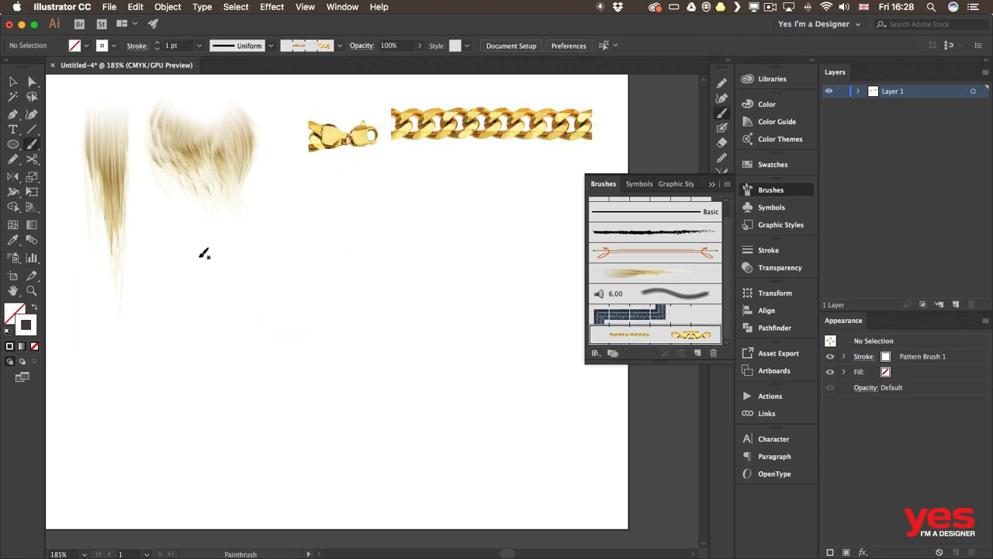
pyautogui.moveTo(215, 237)
pyautogui.mouseDown()
pyautogui.moveTo(182, 267)
pyautogui.moveTo(165, 356)
pyautogui.moveTo(323, 373)
pyautogui.moveTo(414, 265)
pyautogui.moveTo(289, 305)
pyautogui.moveTo(292, 433)
pyautogui.moveTo(480, 422)
pyautogui.mouseUp()
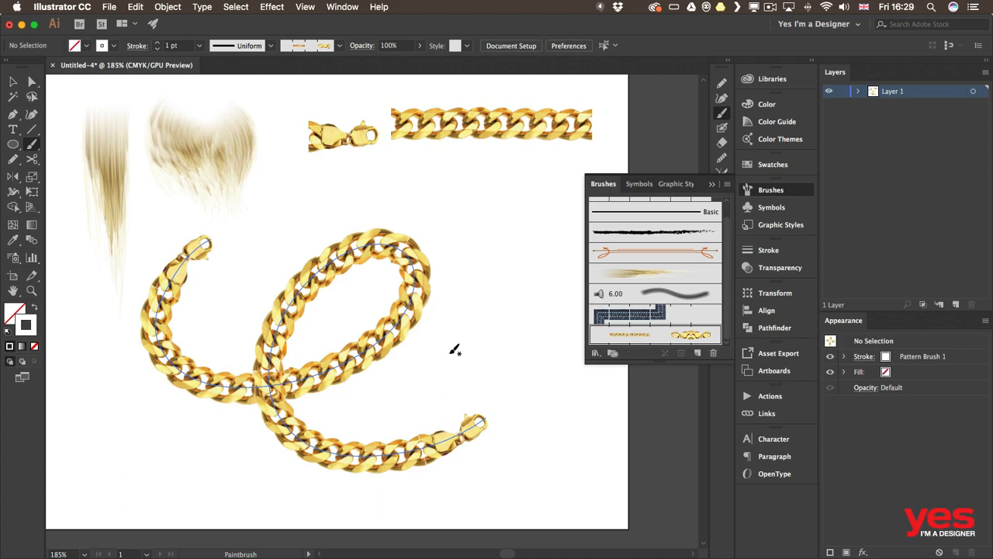
# Step: Set Pattern Brush 1's scale to 64% and apply the change to existing strokes
pyautogui.doubleClick(659, 336)
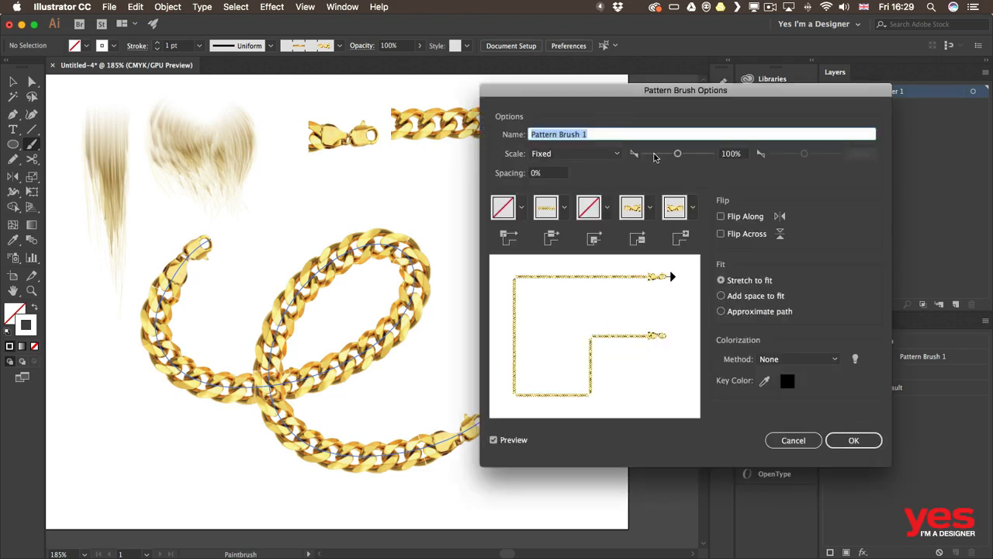
pyautogui.moveTo(679, 154); pyautogui.dragTo(660, 161)
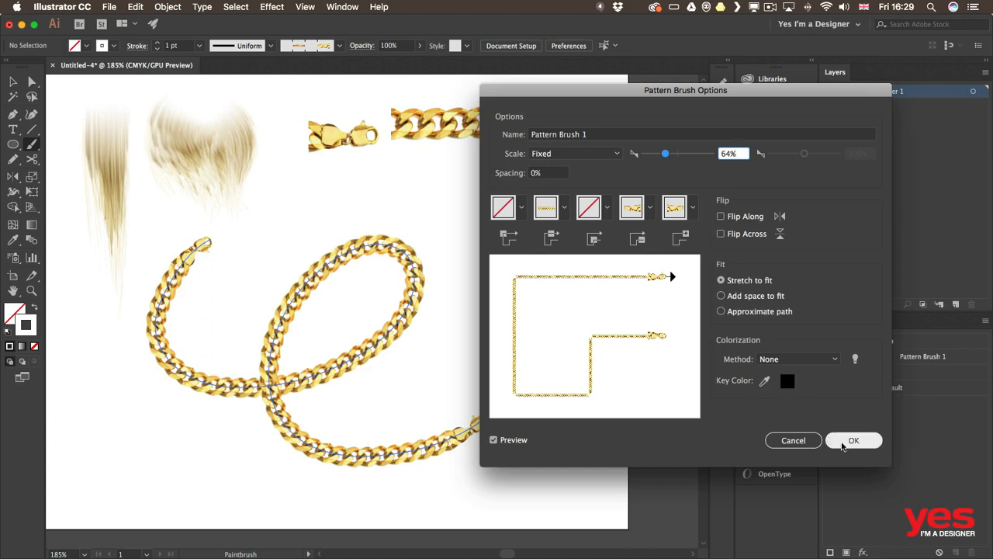
pyautogui.click(853, 441)
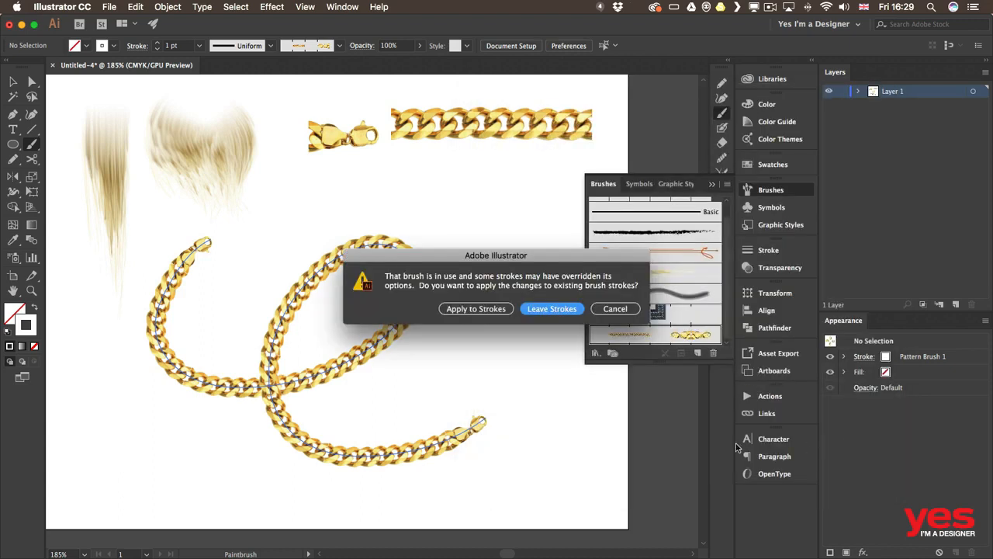
pyautogui.click(475, 308)
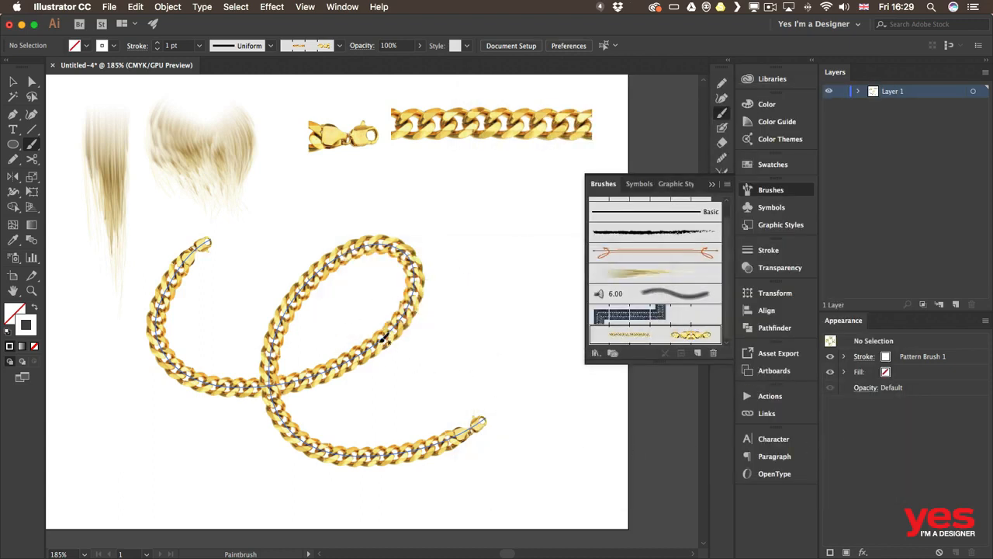
# Step: Select the looping chain stroke and delete it
pyautogui.press('v')
pyautogui.click(353, 351)
pyautogui.press('Delete')
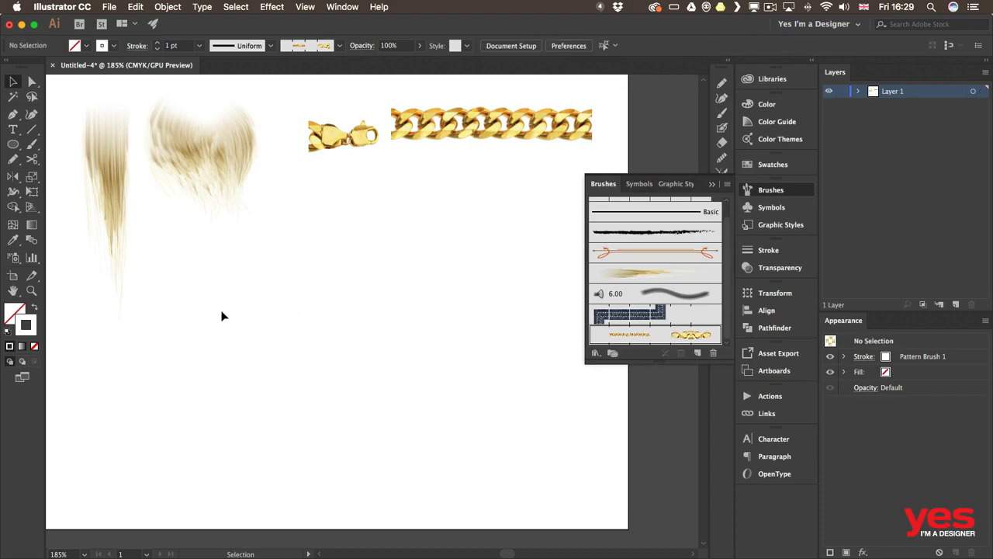
# Step: Paint a long wavy chain stroke and a curly looped chain stroke below it with the resized brush
pyautogui.press('b')
pyautogui.moveTo(111, 357)
pyautogui.mouseDown()
pyautogui.moveTo(191, 304)
pyautogui.moveTo(288, 385)
pyautogui.moveTo(448, 237)
pyautogui.moveTo(471, 345)
pyautogui.moveTo(571, 318)
pyautogui.mouseUp()
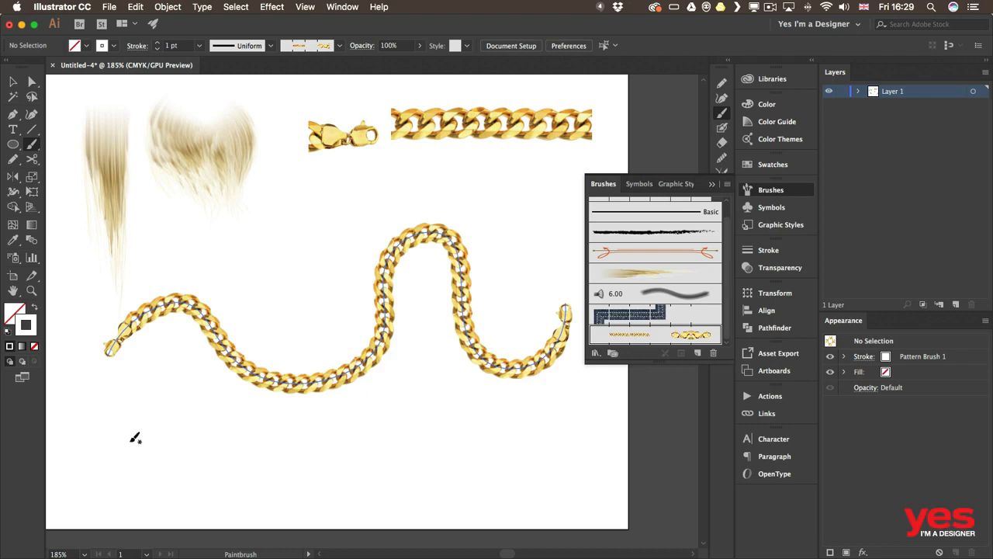
pyautogui.moveTo(93, 452)
pyautogui.mouseDown()
pyautogui.moveTo(128, 392)
pyautogui.moveTo(273, 426)
pyautogui.moveTo(362, 458)
pyautogui.moveTo(412, 492)
pyautogui.mouseUp()
pyautogui.press('v')
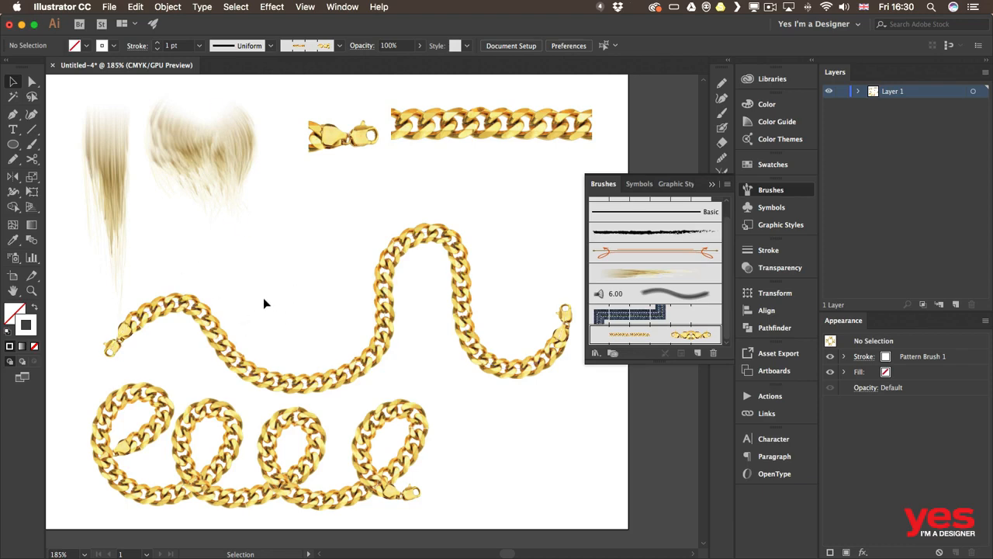
# Step: Draw a circle about 140 px across and apply Pattern Brush 1 to it
pyautogui.press('l')
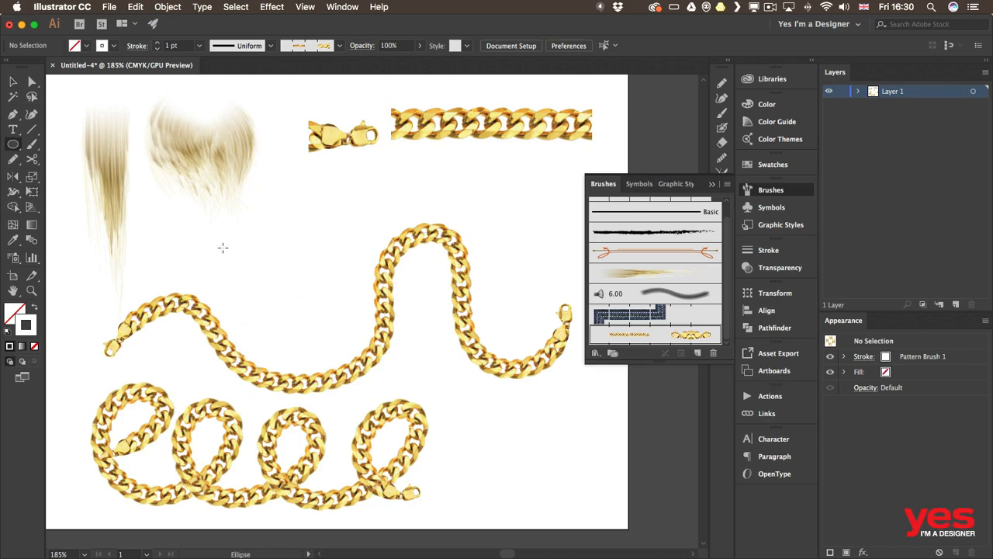
pyautogui.moveTo(208, 172); pyautogui.dragTo(368, 341)
pyautogui.press('v')
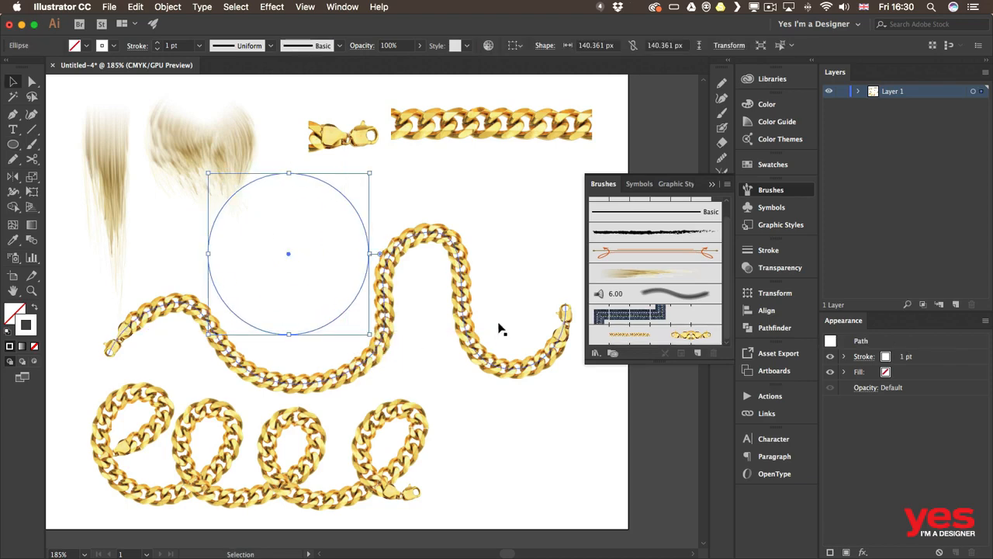
pyautogui.click(683, 335)
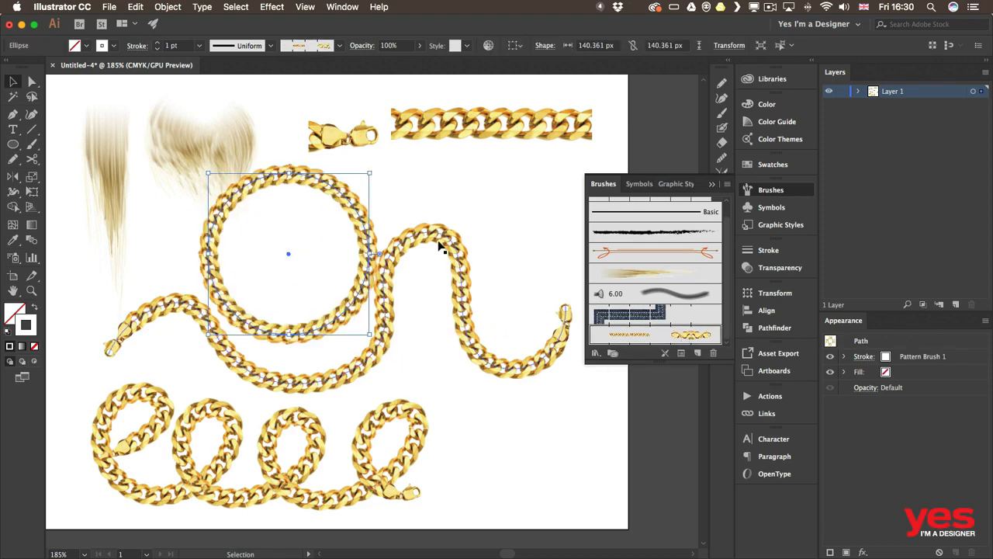
# Step: Move the wavy chain stroke lower on the artboard below the circle
pyautogui.click(443, 198)
pyautogui.moveTo(433, 250); pyautogui.dragTo(446, 313)
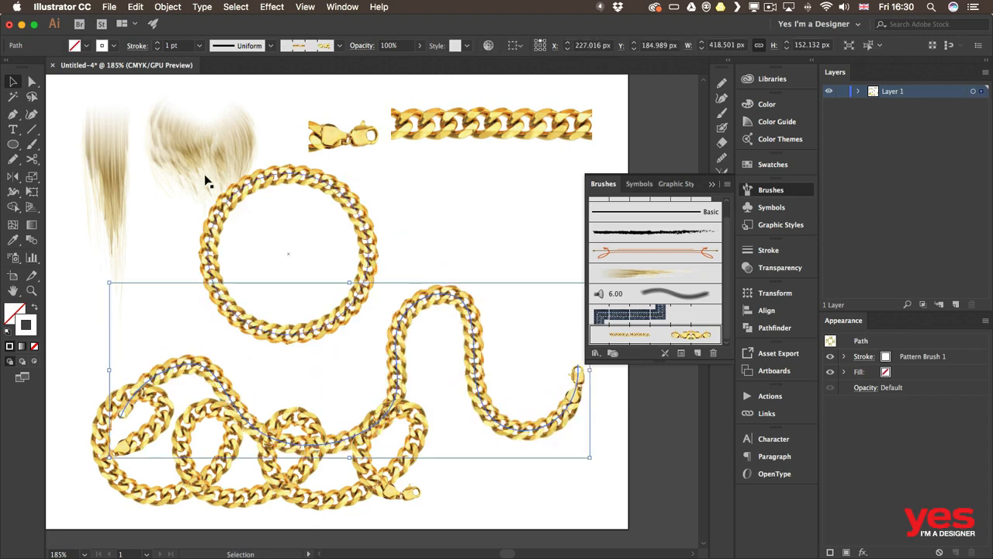
pyautogui.click(476, 242)
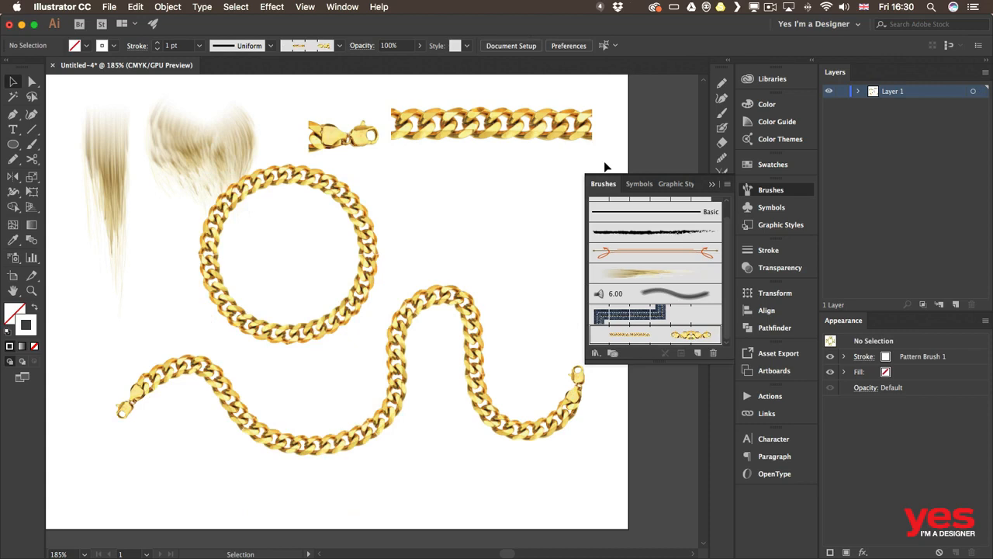
pyautogui.moveTo(384, 180); pyautogui.dragTo(444, 190)
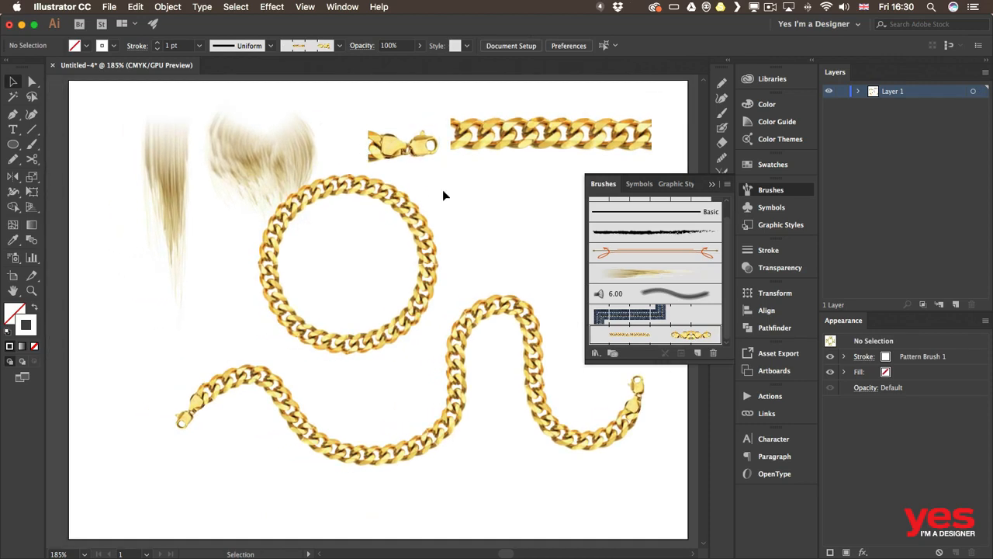